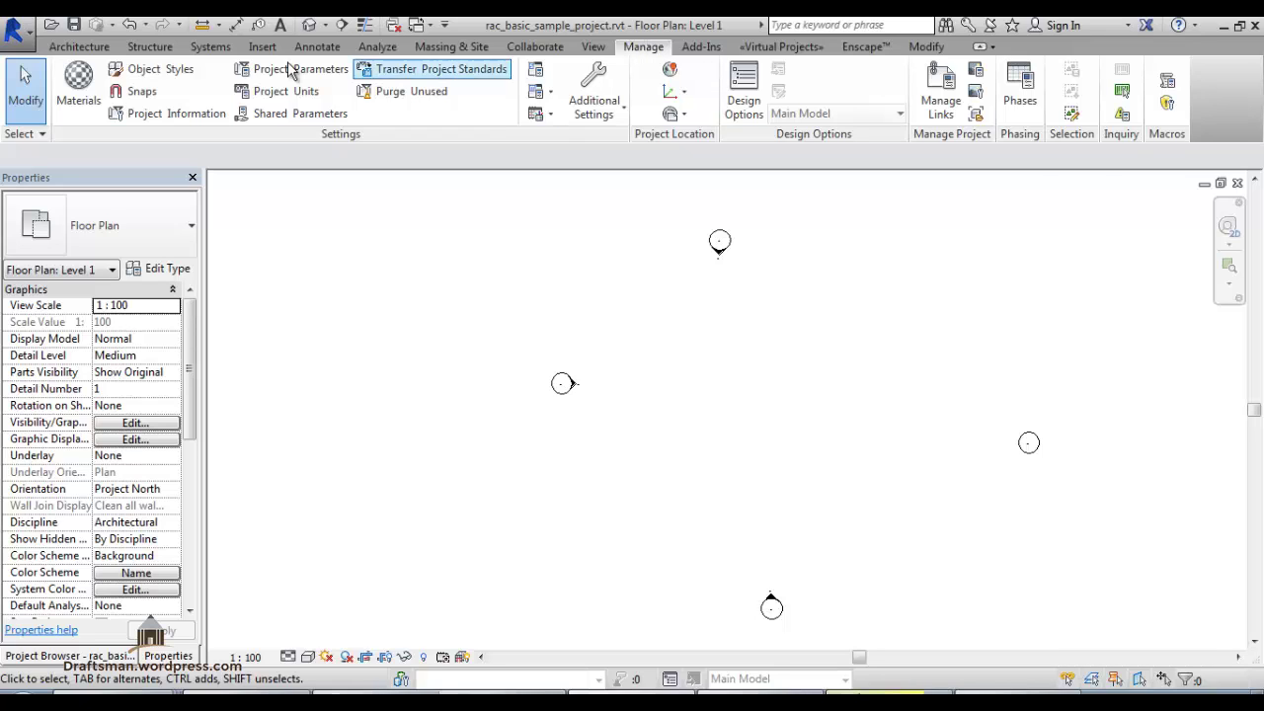
- Map every view scale from 1:5000 to 1:1 to Fine in the Detail Level settings
left_click(128, 652)
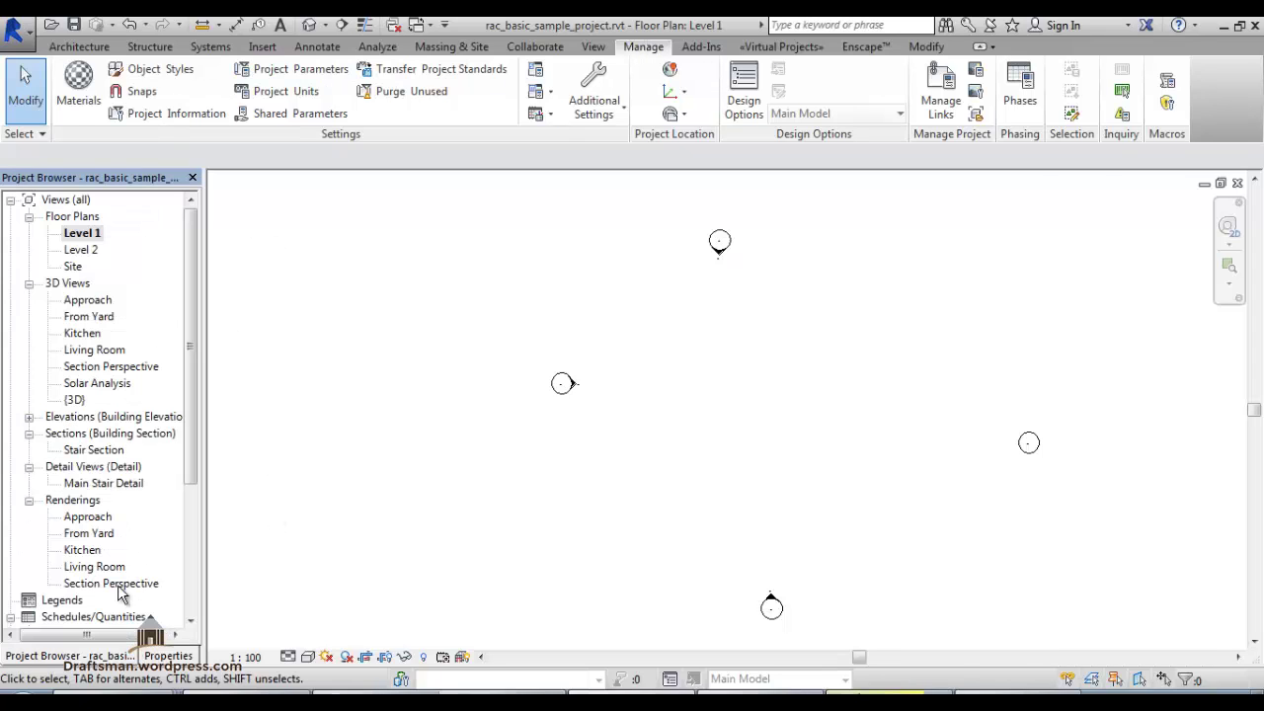
left_click(170, 656)
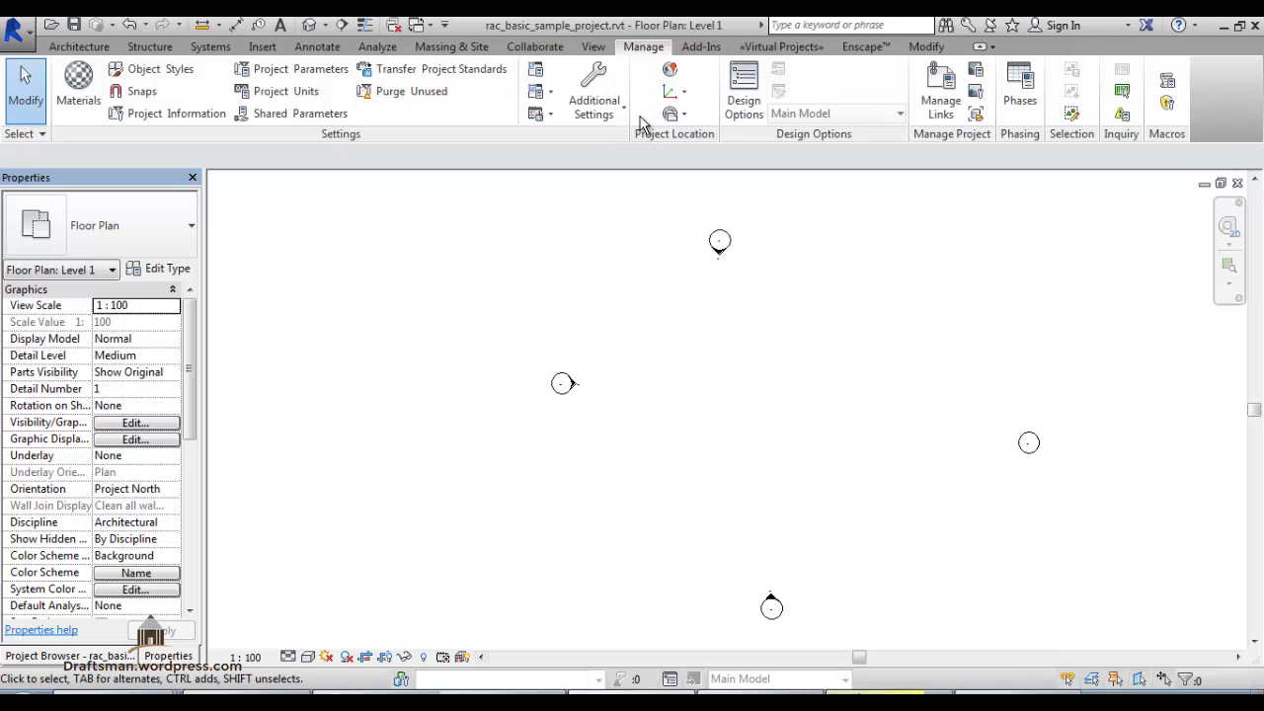
left_click(601, 101)
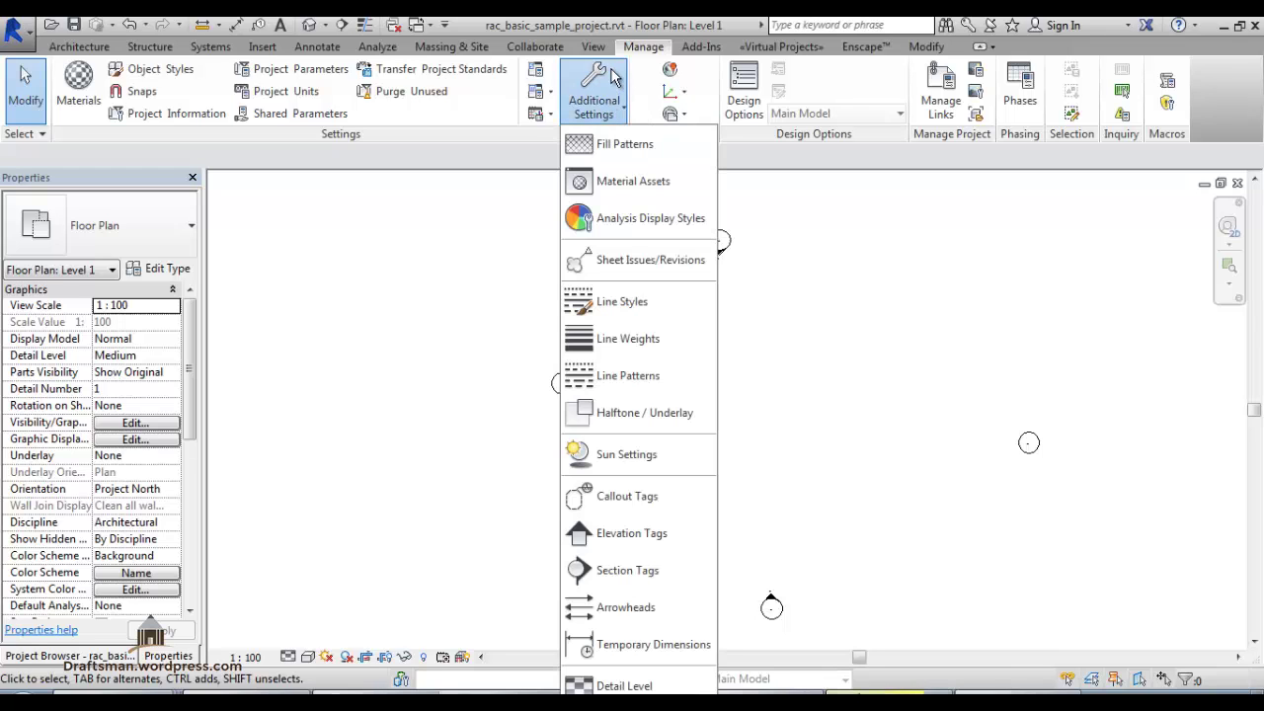
left_click(633, 686)
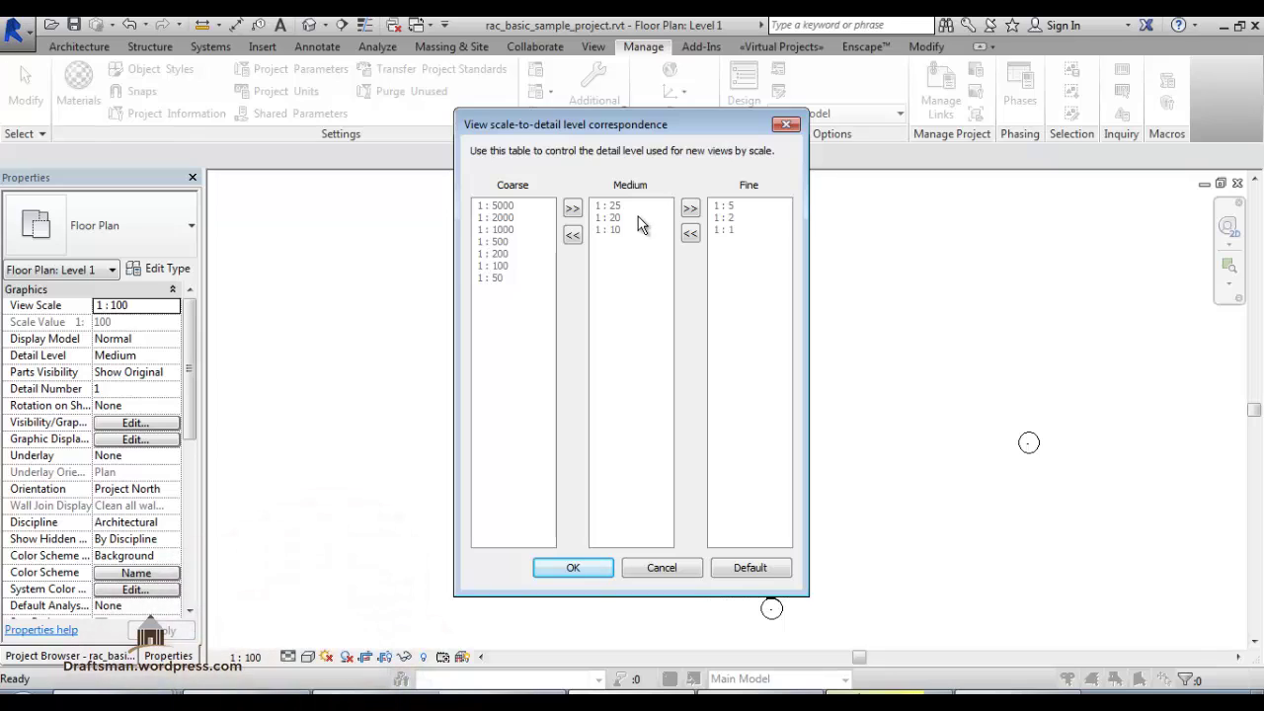
left_click(573, 208)
left_click(573, 208)
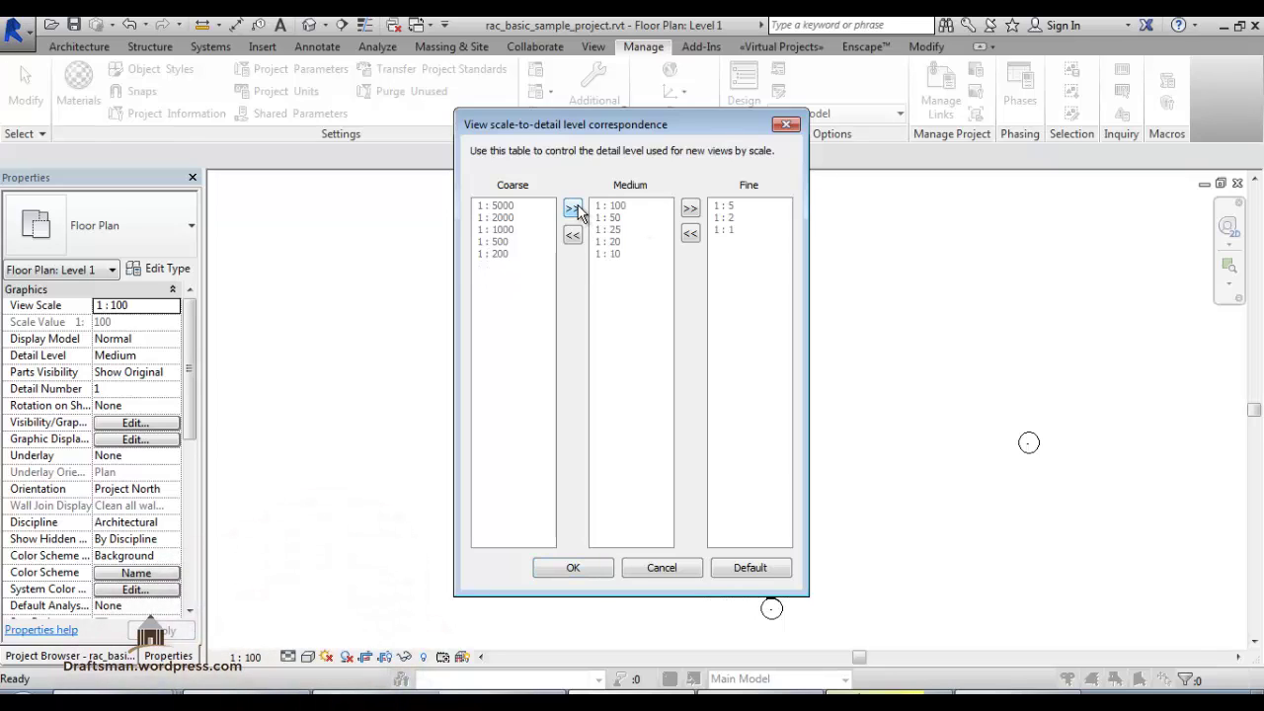
left_click(574, 210)
left_click(574, 210)
left_click(579, 209)
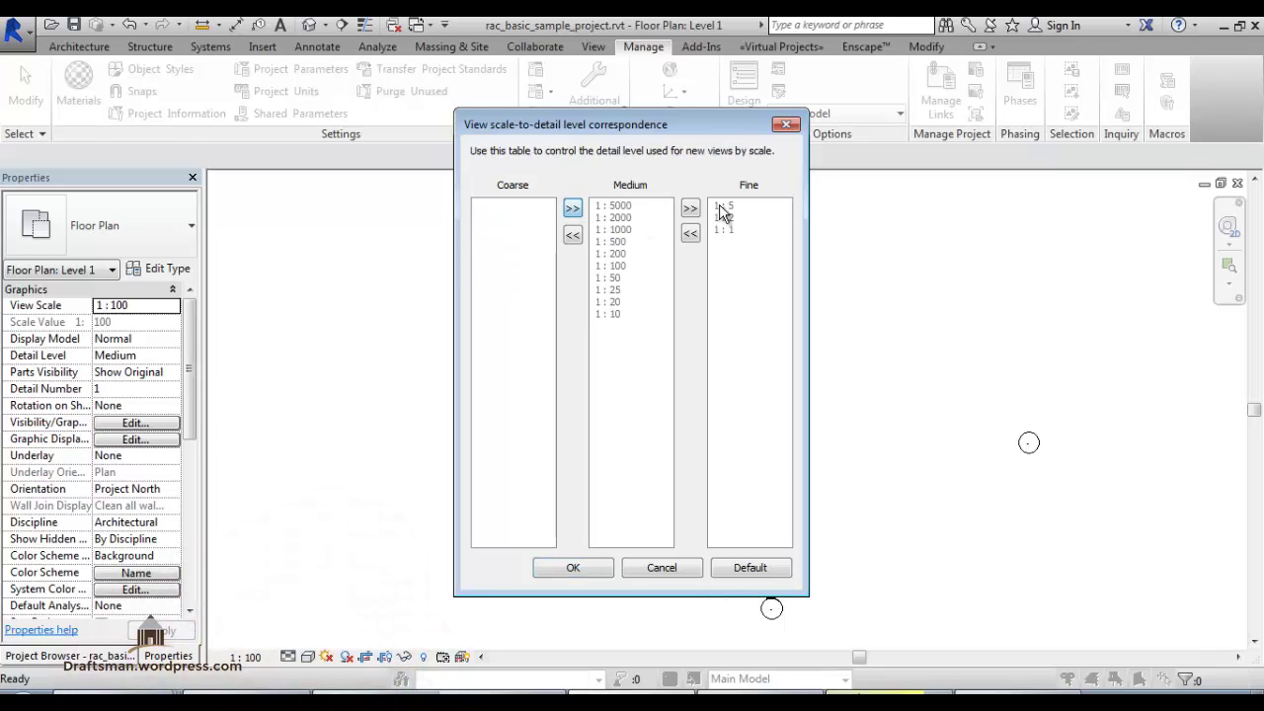
left_click(691, 210)
left_click(692, 209)
left_click(692, 210)
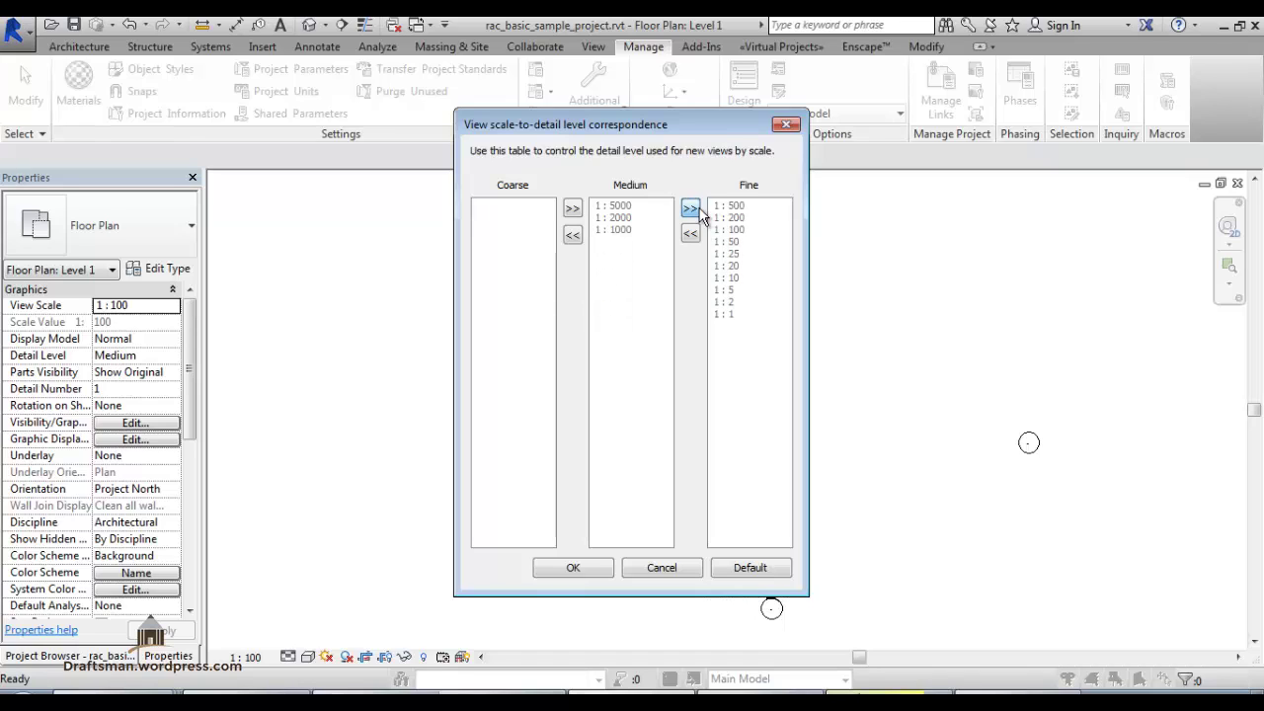
left_click(696, 211)
left_click(697, 210)
left_click(696, 210)
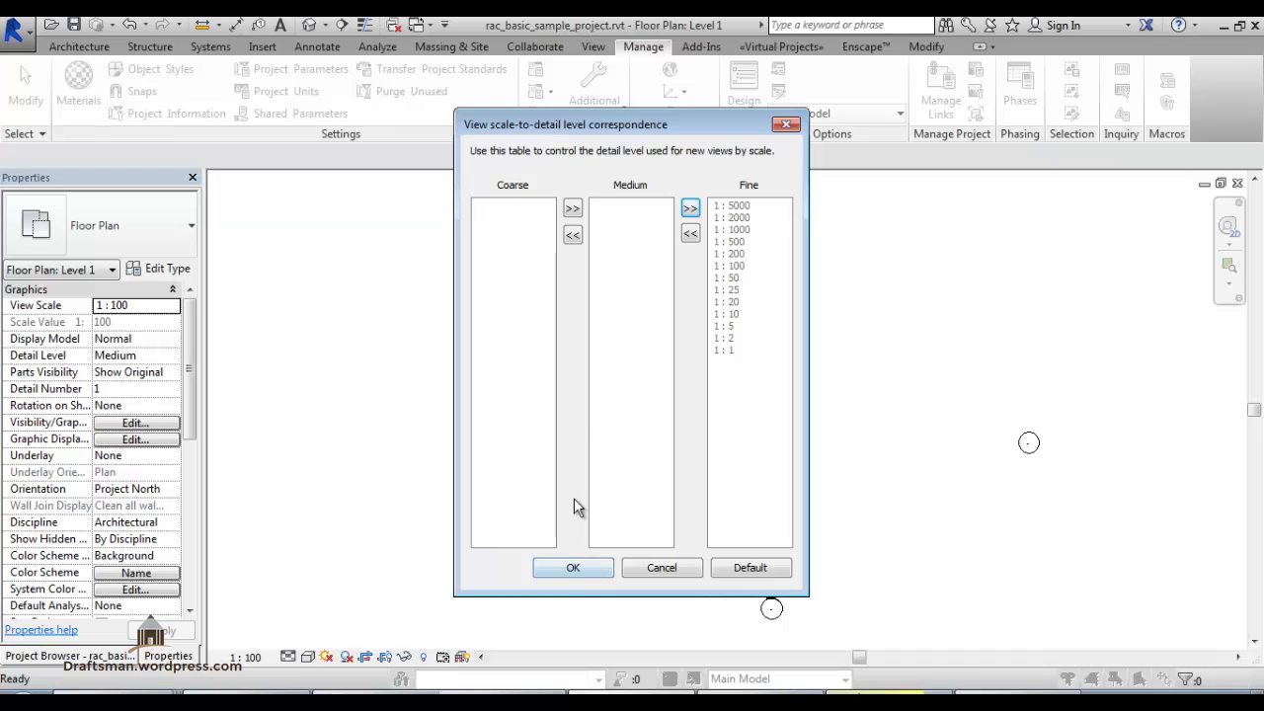
left_click(647, 569)
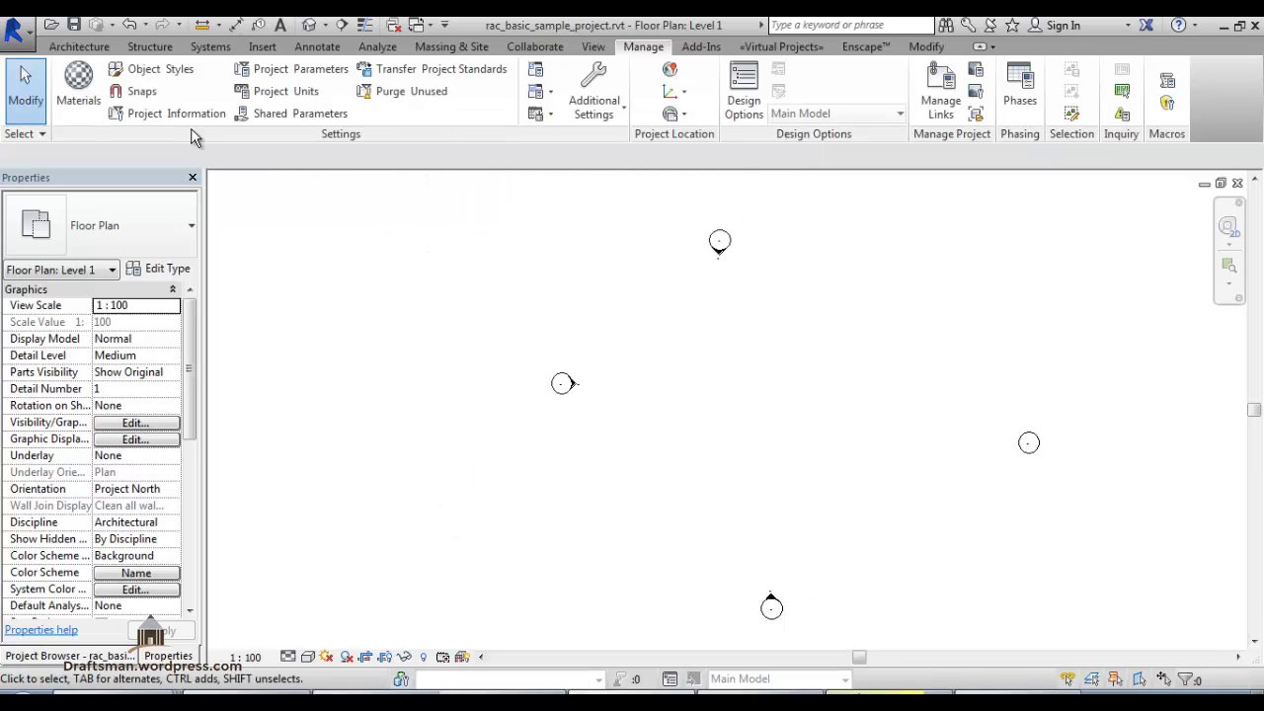
- Start the Wall tool with the Foundation - 300mm Concrete Basic Wall type selected
left_click(79, 47)
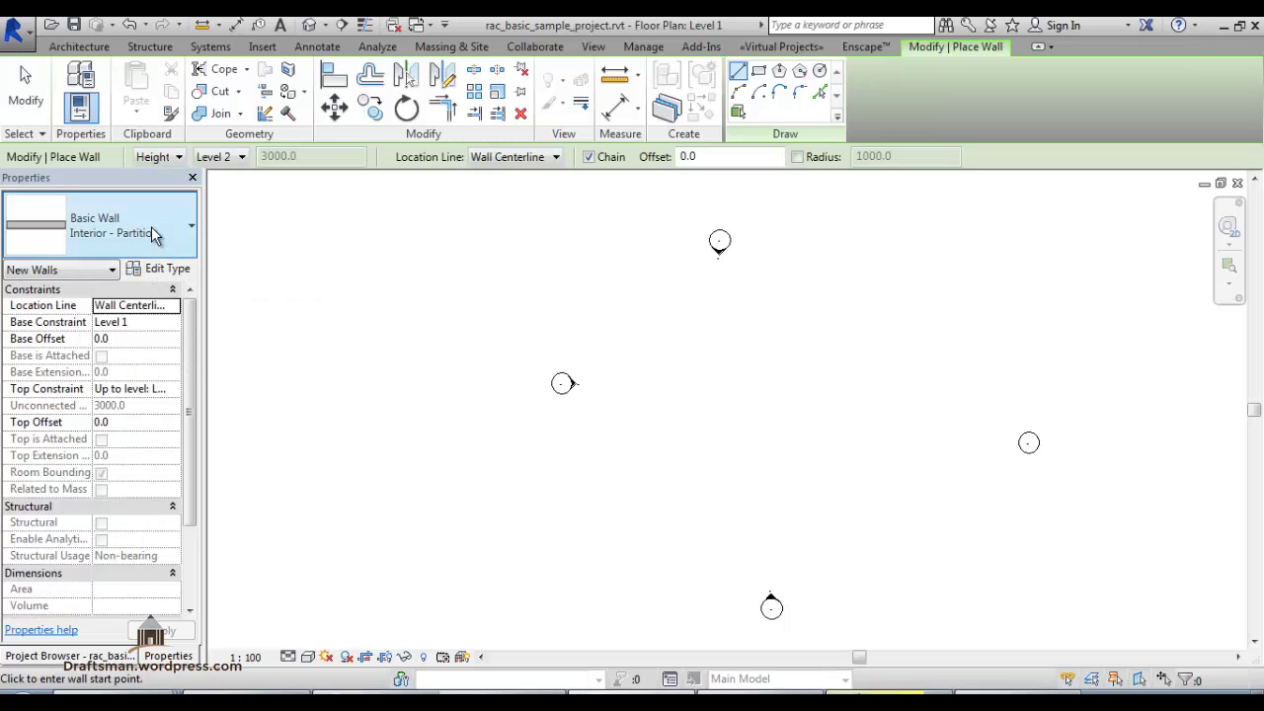
left_click(150, 229)
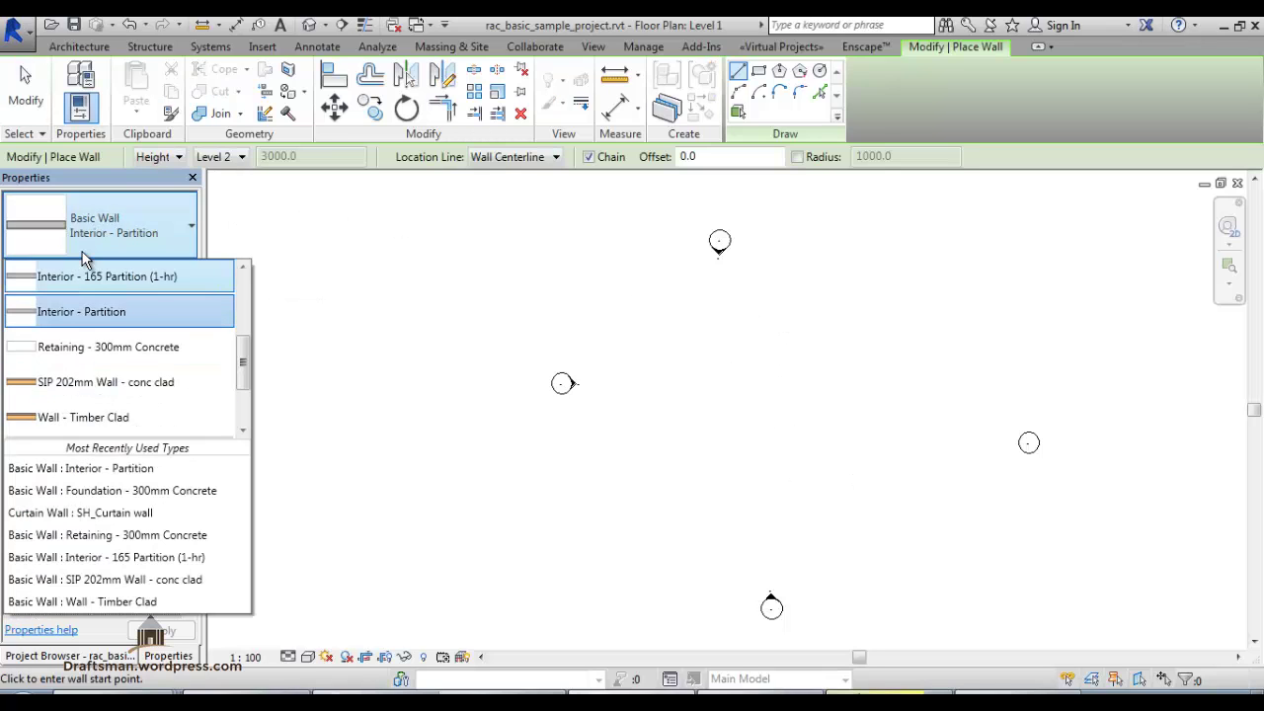
scroll(111, 346, "up", 3)
scroll(113, 348, "up", 1)
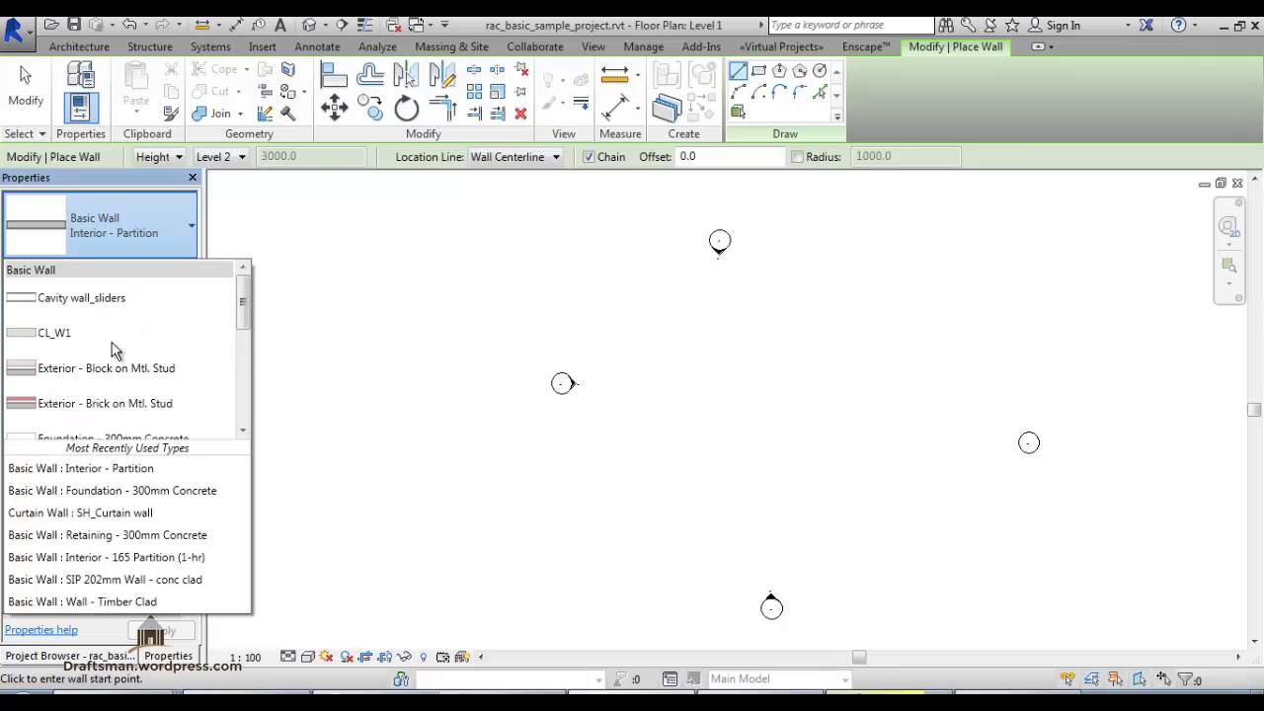
scroll(113, 347, "down", 2)
scroll(119, 348, "down", 2)
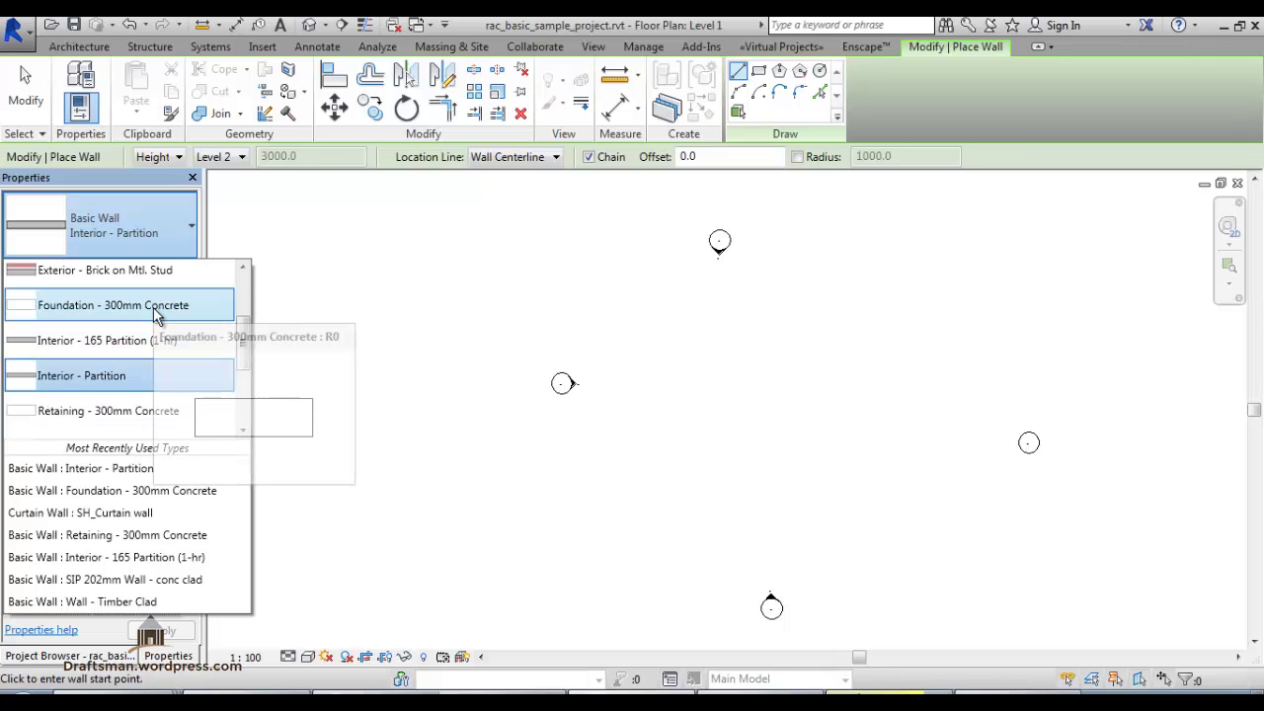
scroll(169, 380, "down", 1)
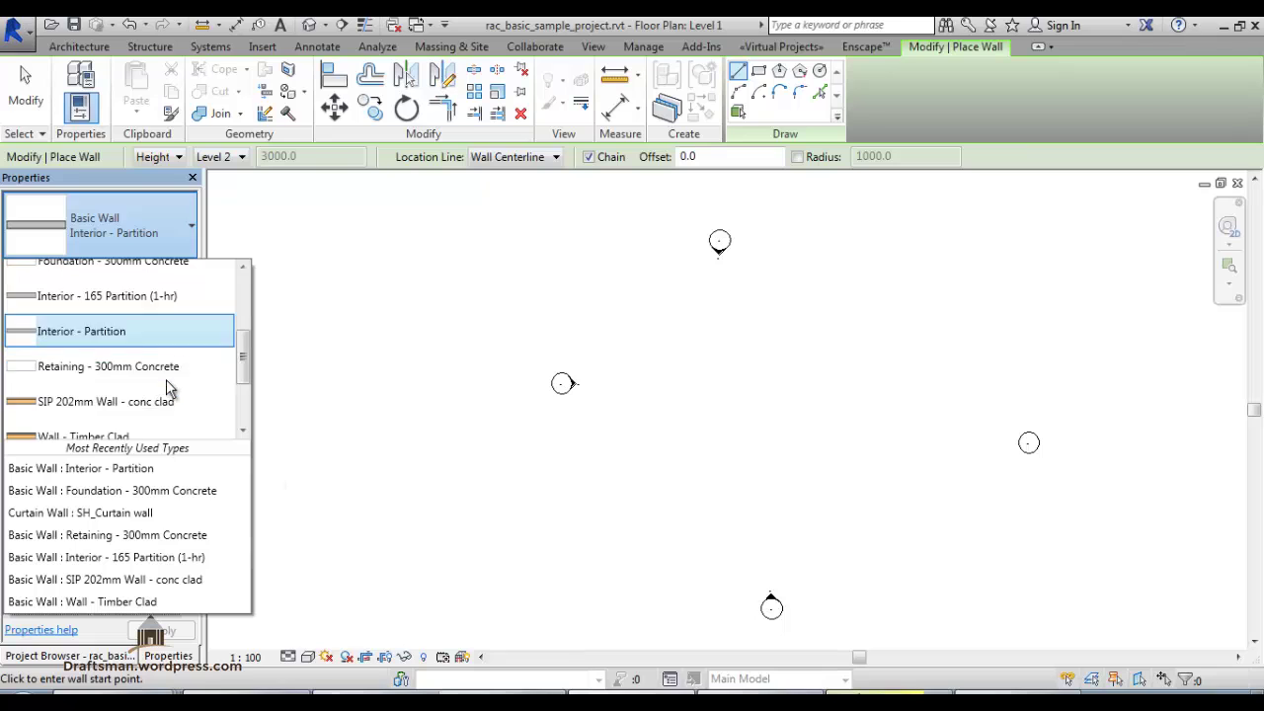
scroll(169, 386, "down", 2)
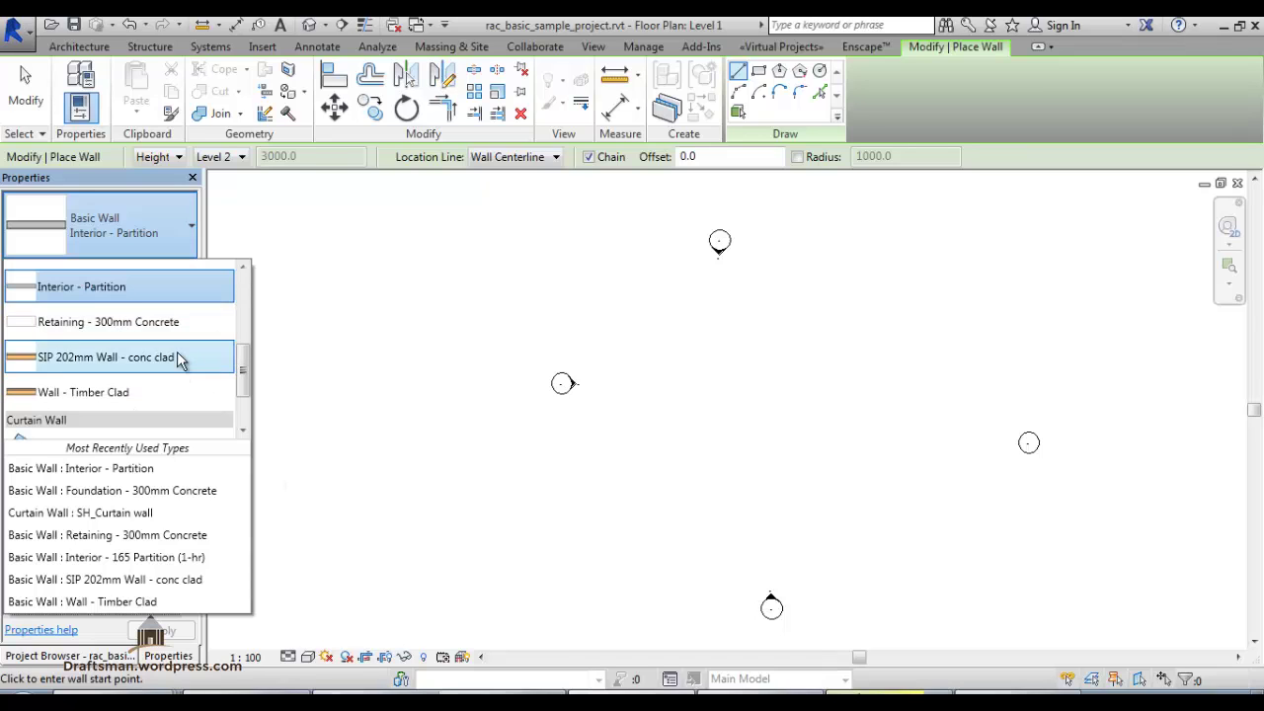
scroll(177, 356, "down", 2)
scroll(178, 367, "up", 2)
scroll(176, 372, "up", 4)
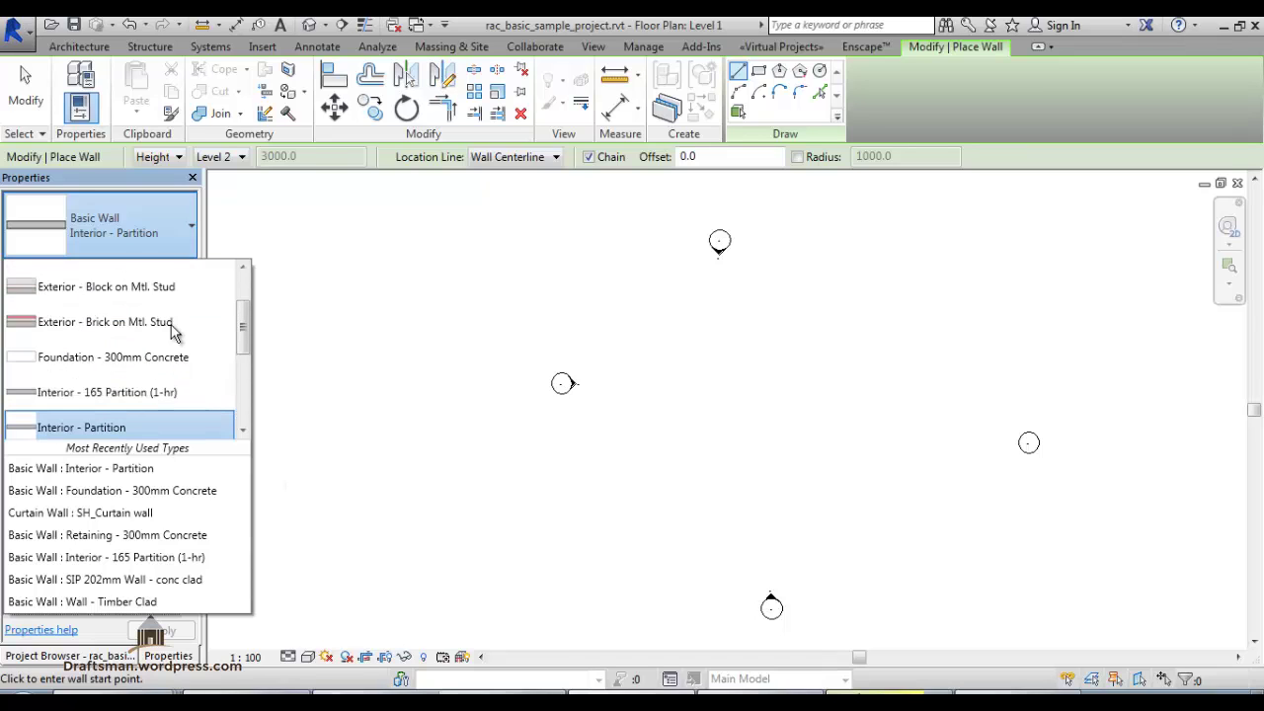
left_click(174, 374)
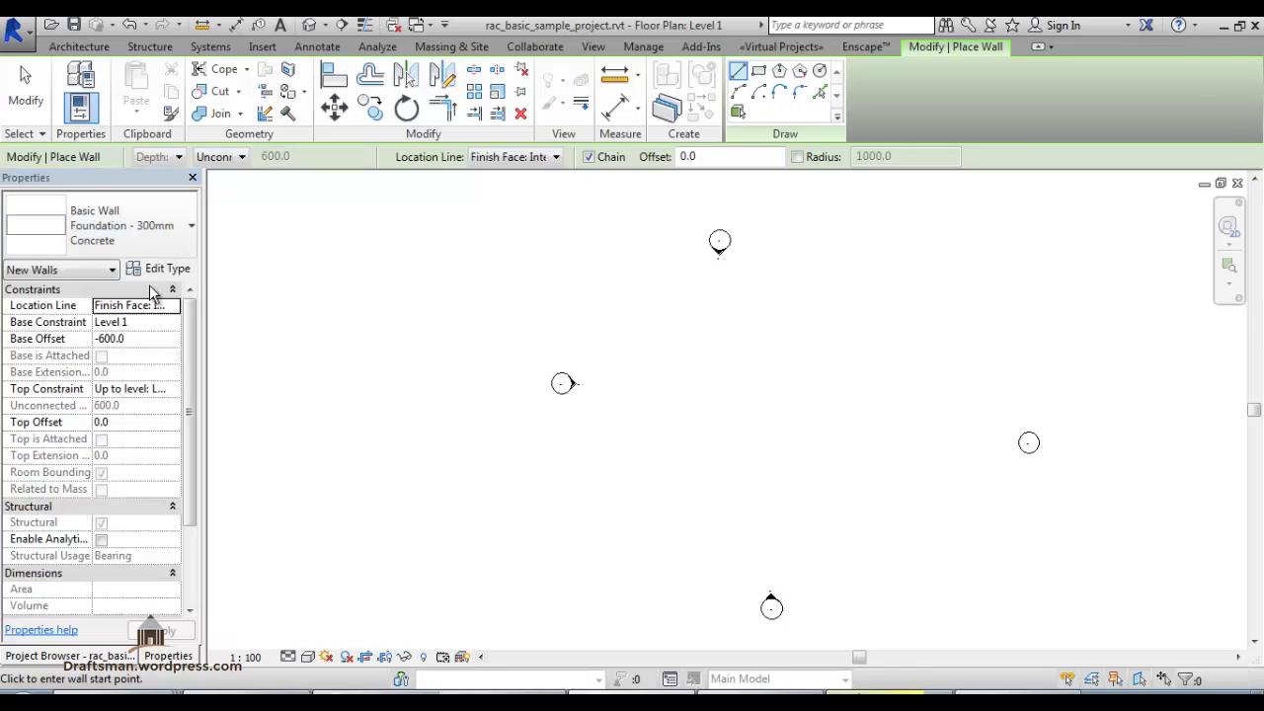
- Duplicate the foundation wall type as Foundation - 400mm Concrete 2
left_click(166, 275)
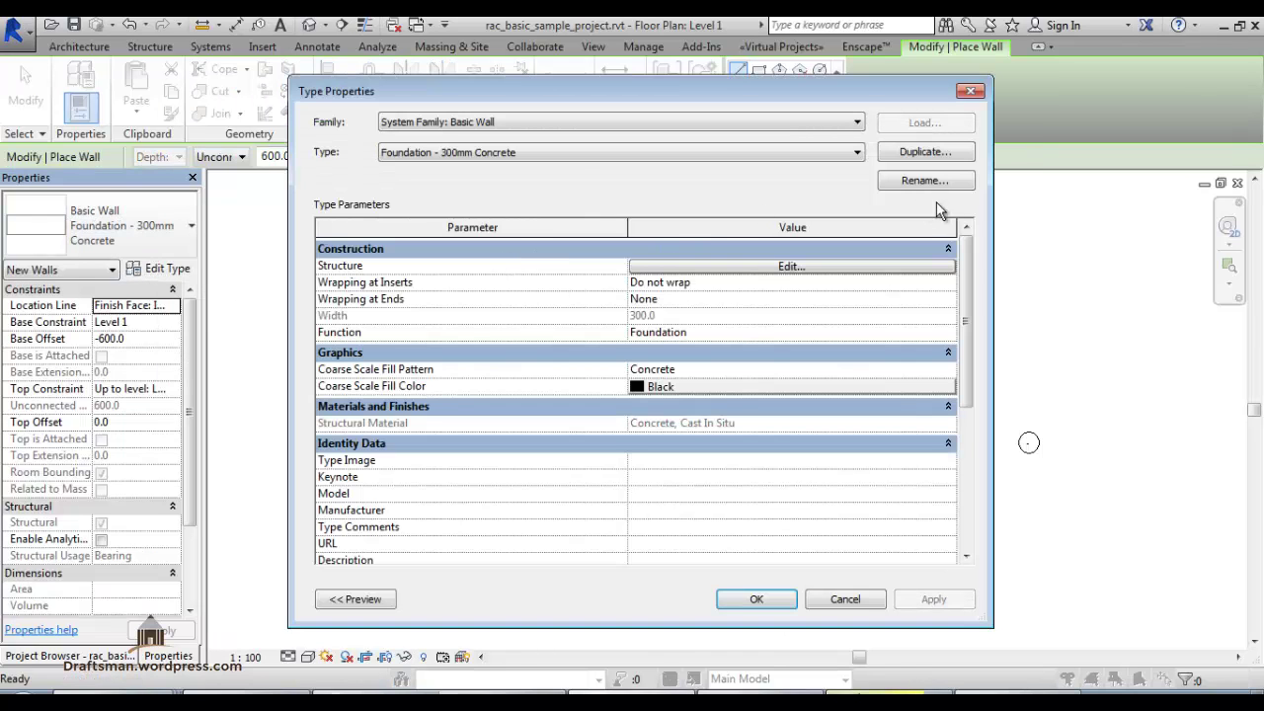
left_click(956, 153)
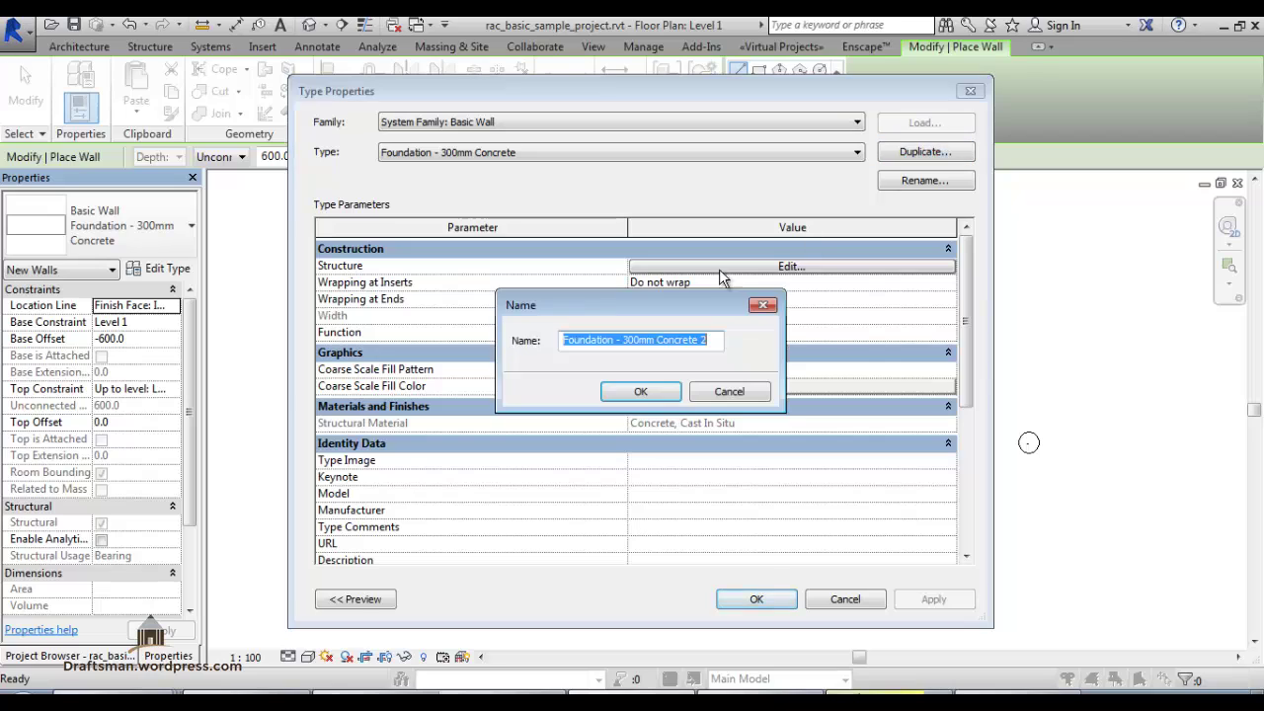
left_click(623, 339)
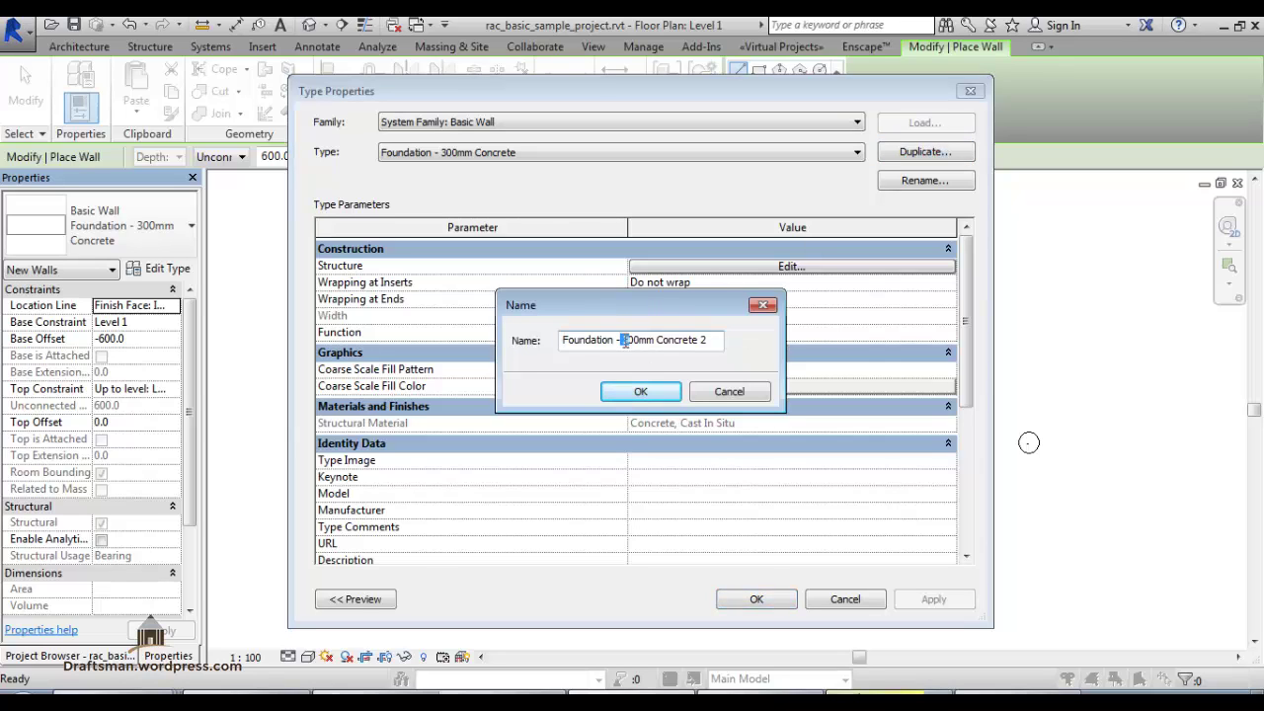
type("4")
left_click(640, 392)
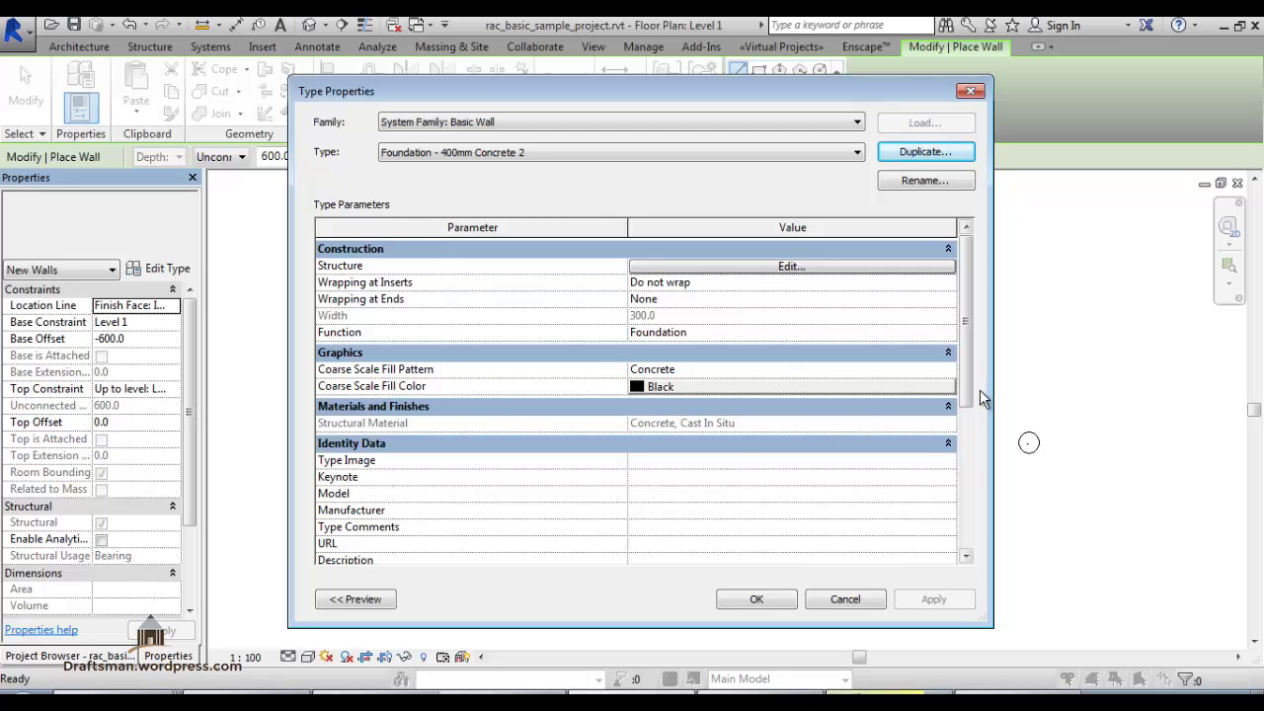
- Enter a Fire Rating of 2 for the new wall type
left_click_drag(967, 400, 975, 528)
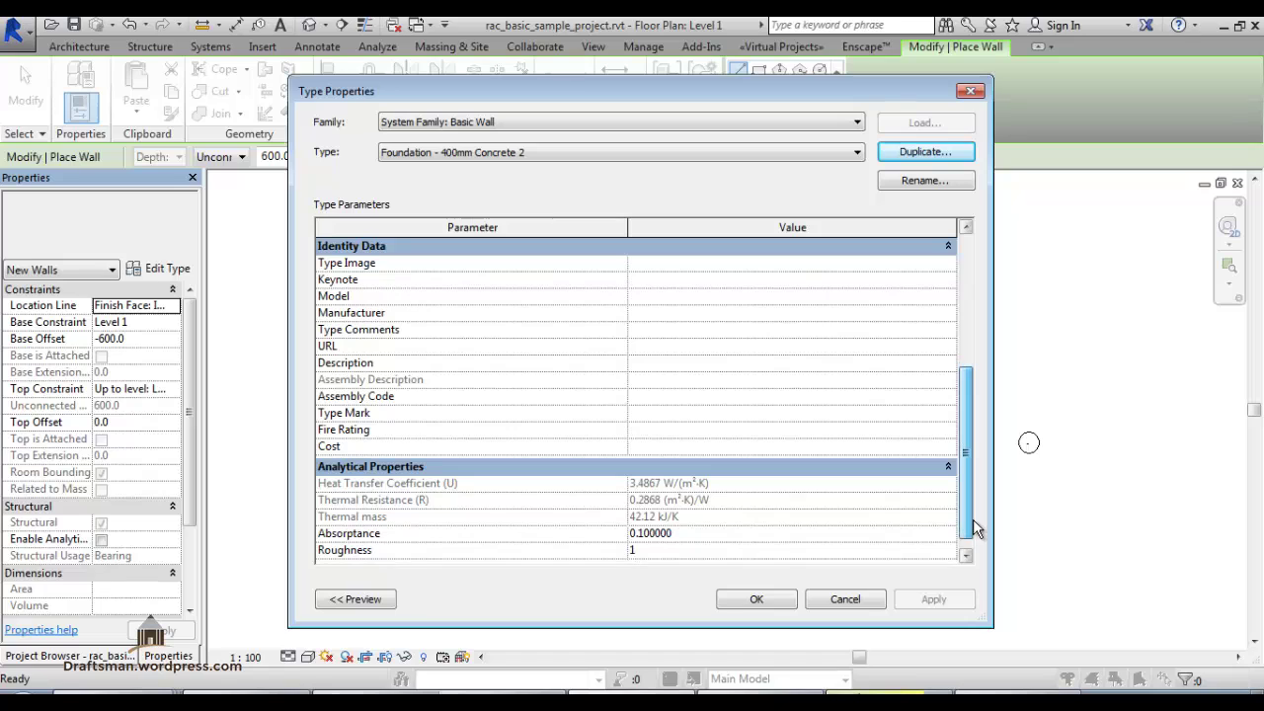
left_click(677, 429)
type("2")
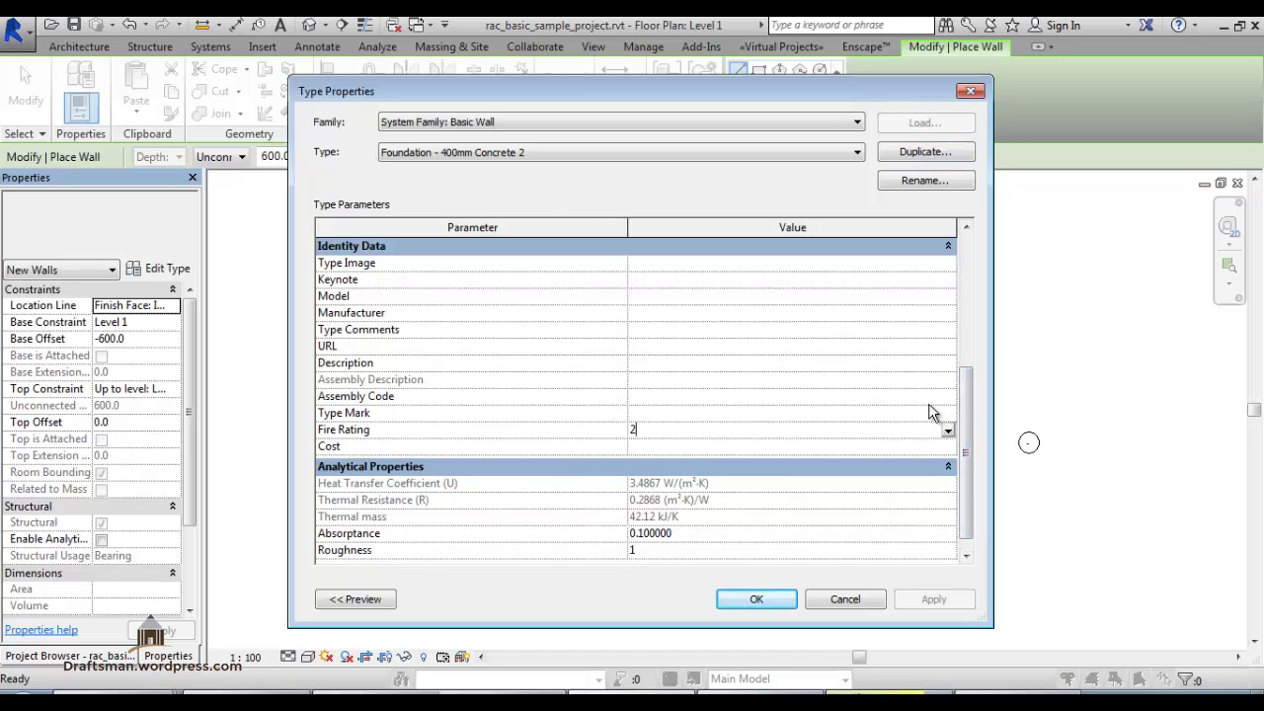
left_click_drag(972, 425, 970, 292)
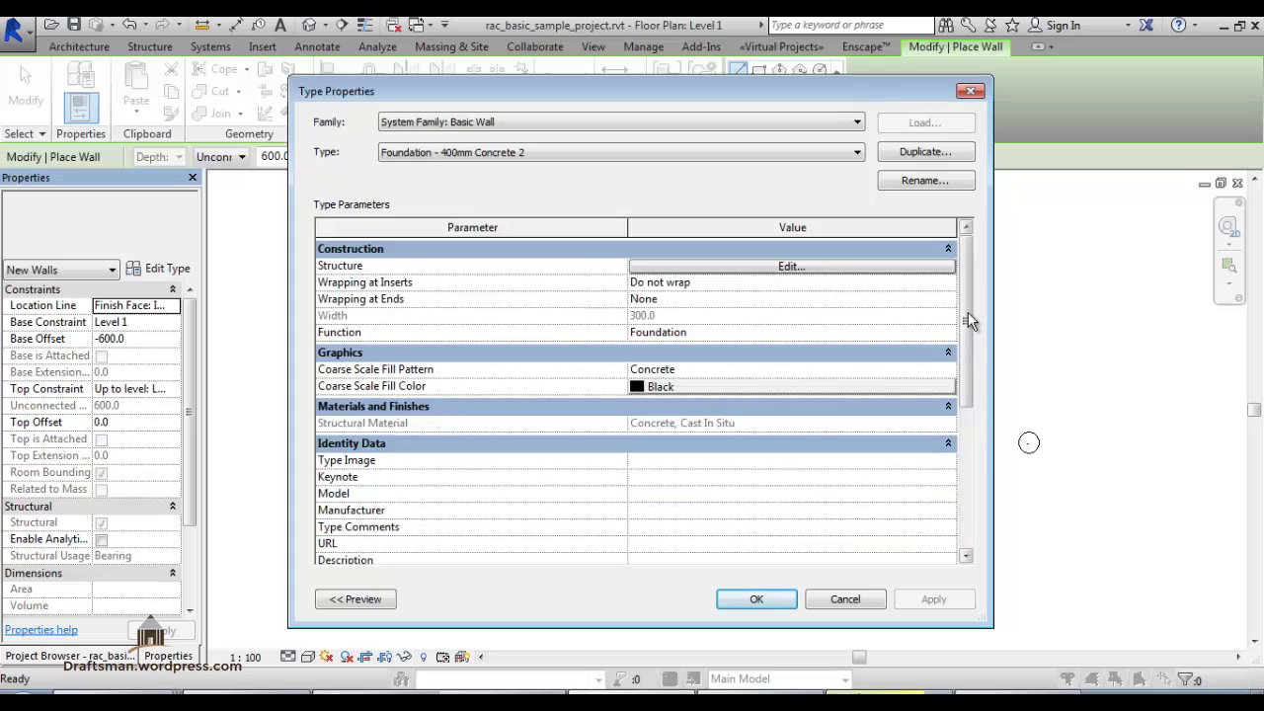
- Set the structure layer thickness to 400 and open that layer's material browser
left_click(811, 266)
left_click(652, 263)
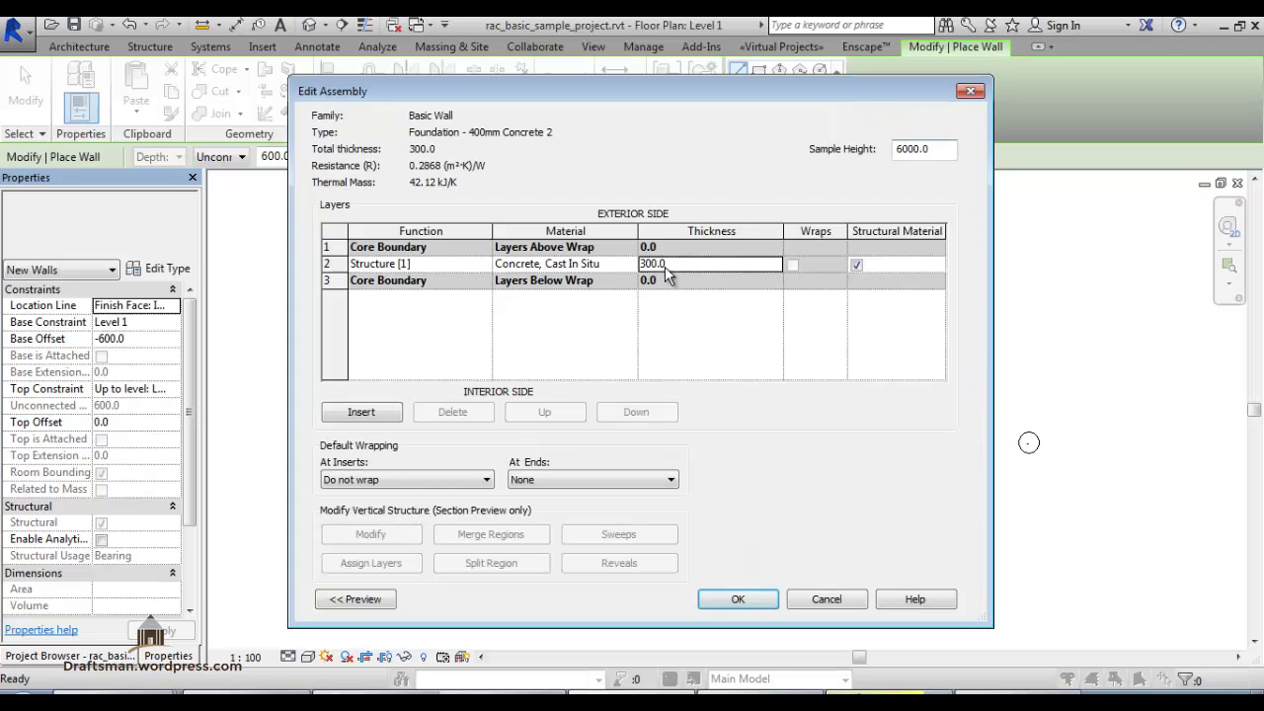
left_click_drag(644, 263, 627, 266)
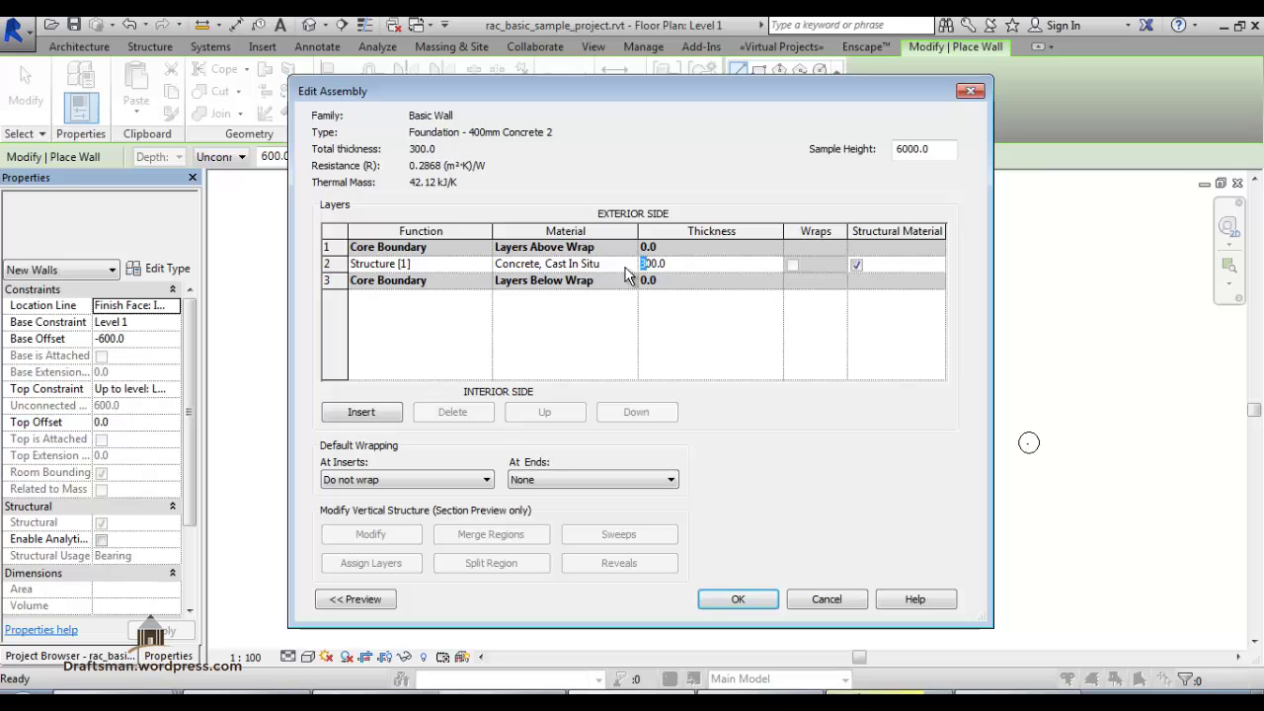
left_click(749, 599)
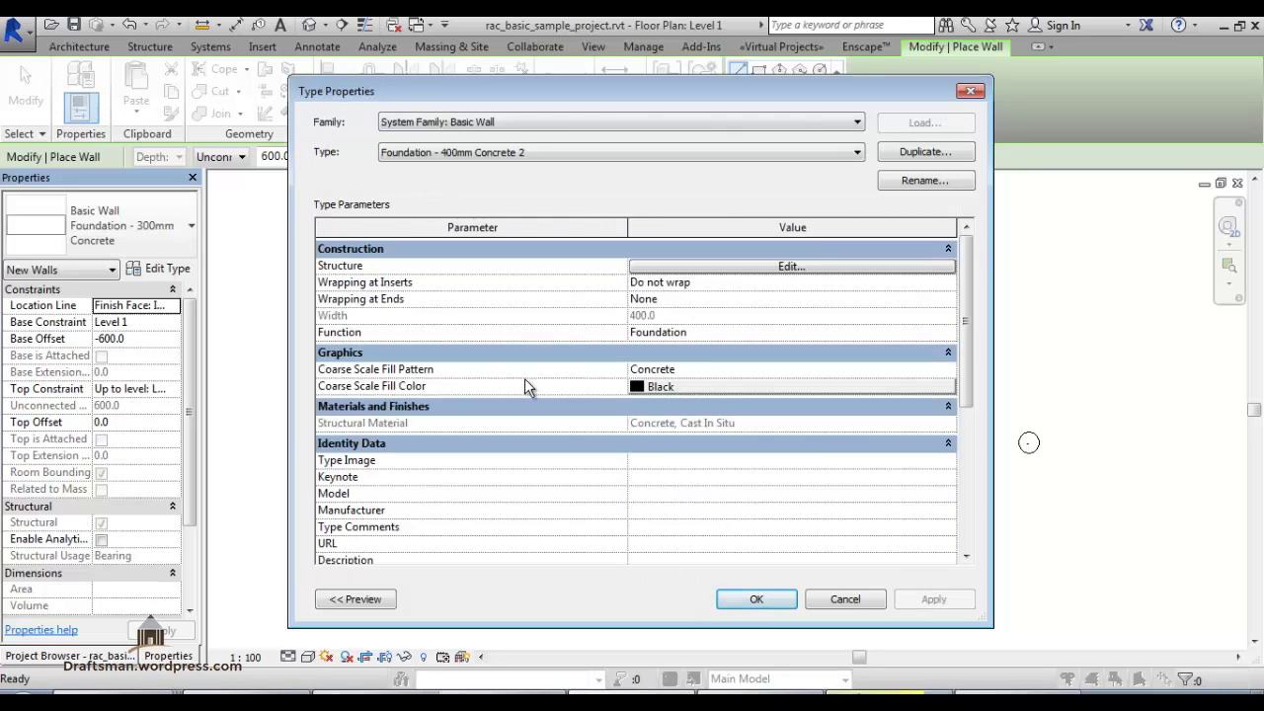
left_click(742, 270)
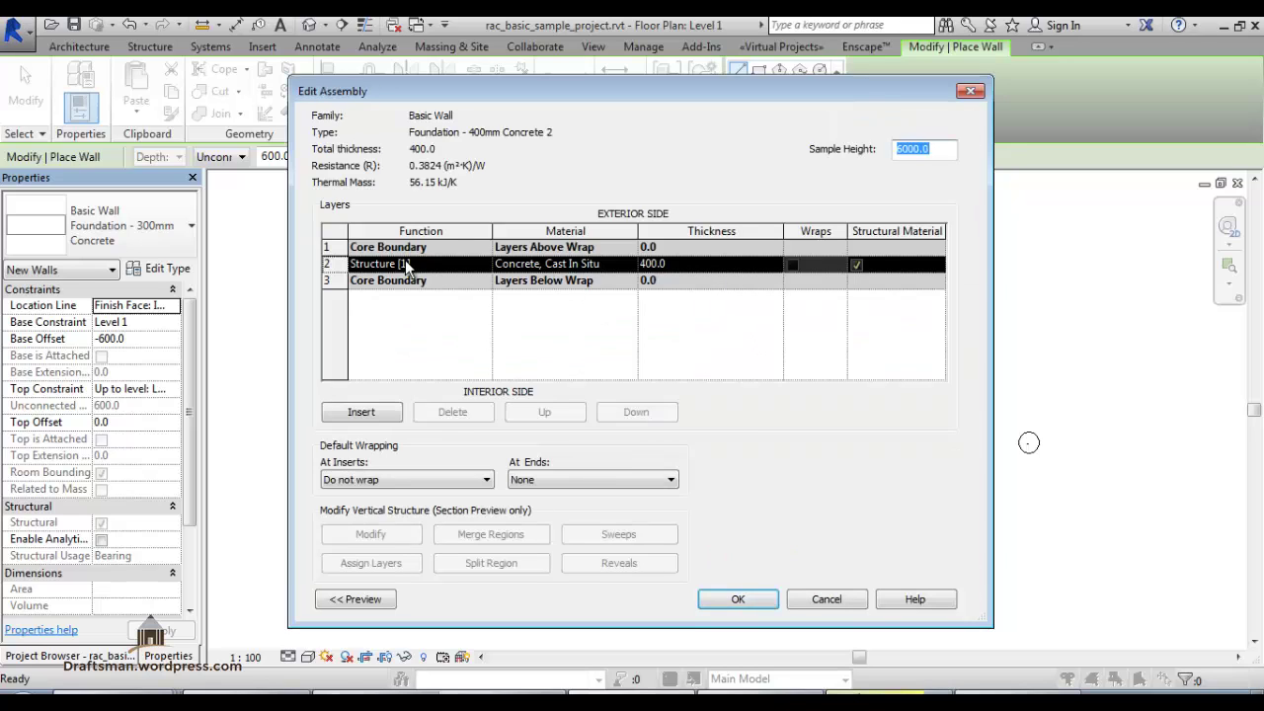
left_click(630, 267)
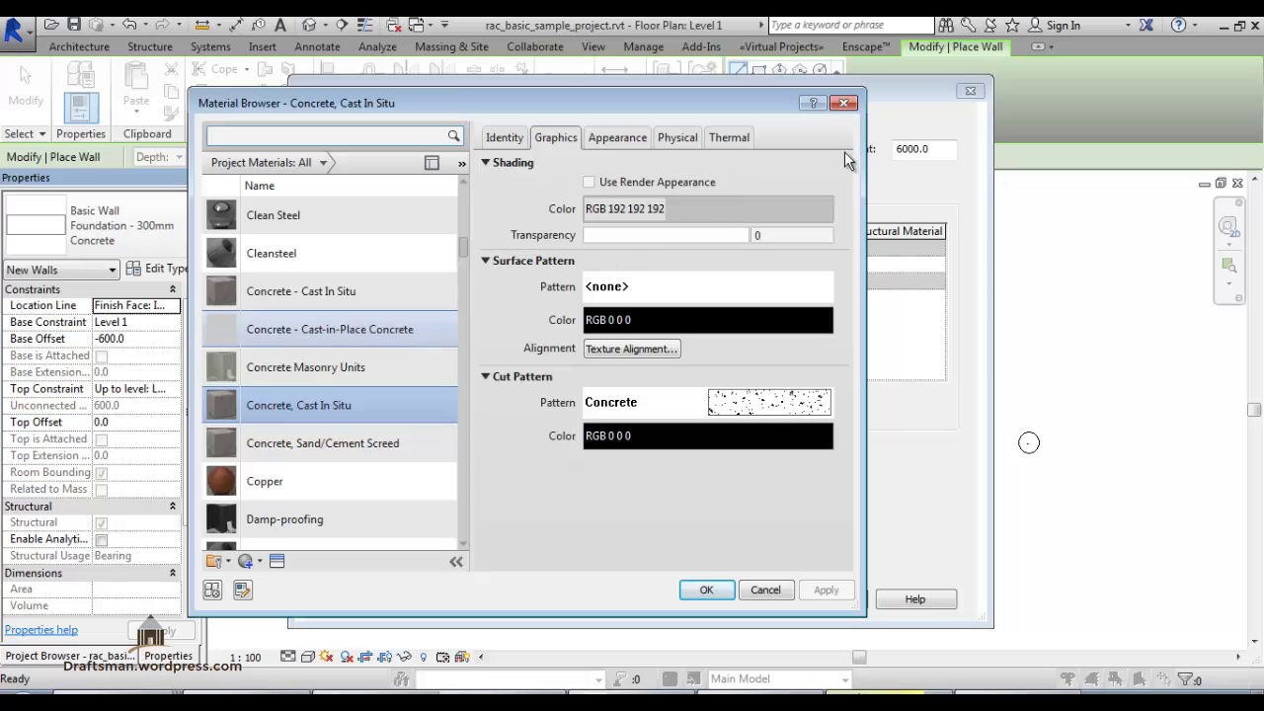
- Close the Material Browser and Edit Assembly dialogs without changes
left_click(844, 103)
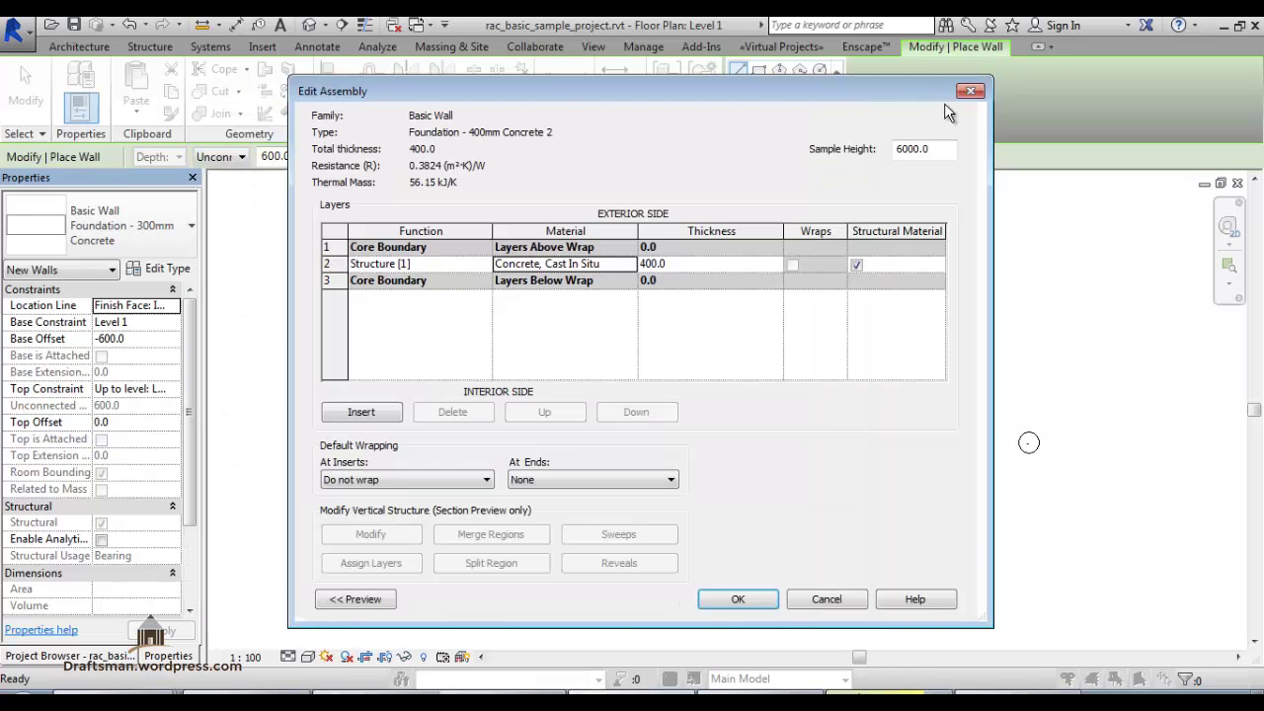
left_click(970, 92)
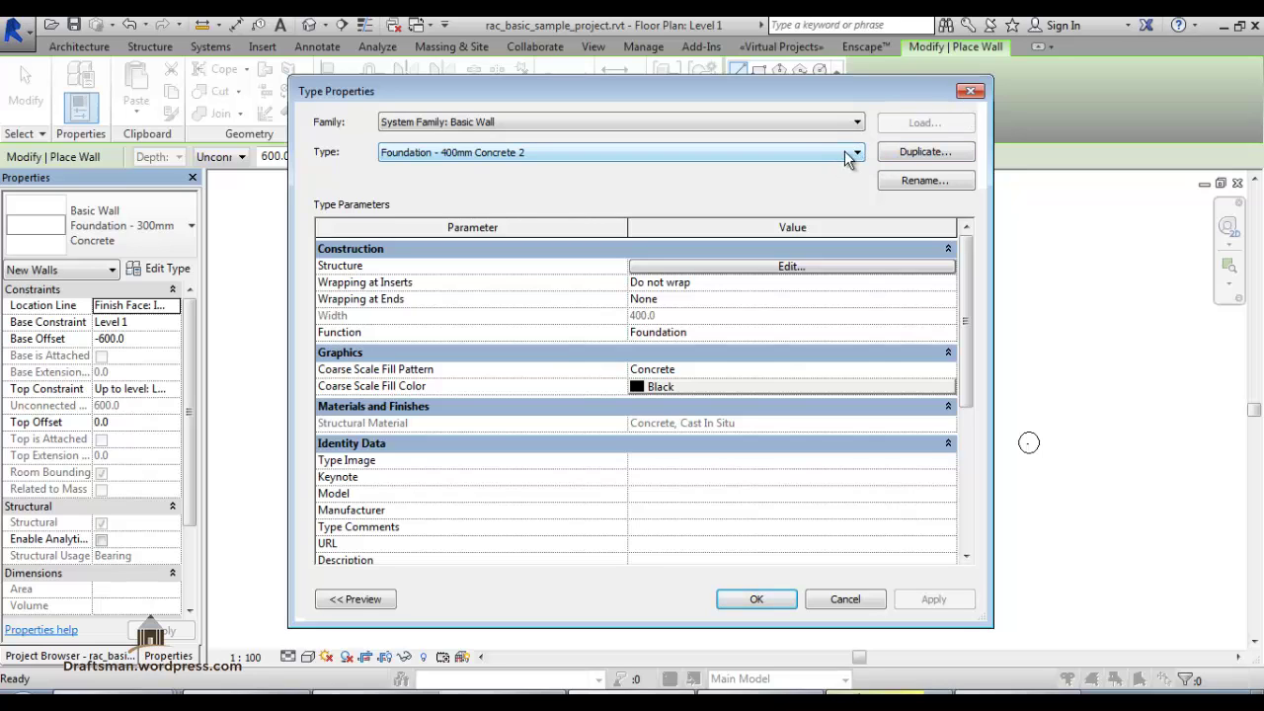
- Duplicate the wall type under the name 'plaster - 15mm Concrete 3'
left_click(931, 154)
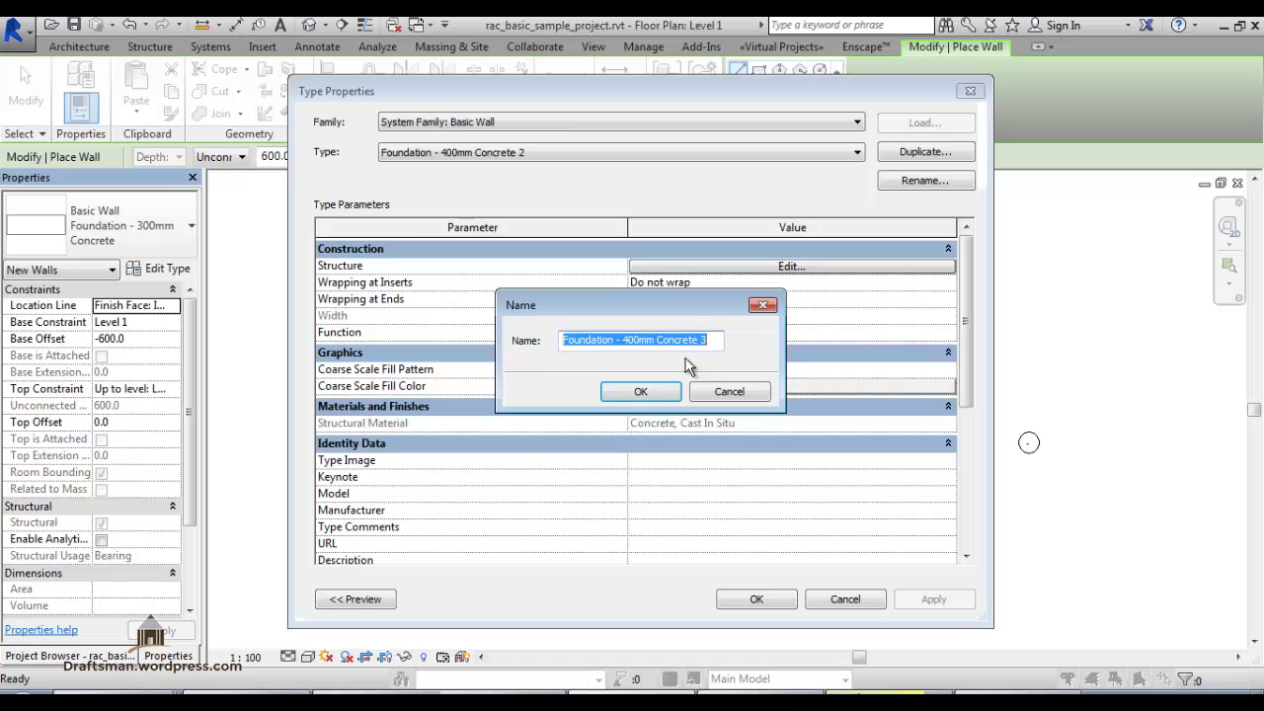
double_click(589, 338)
type("p")
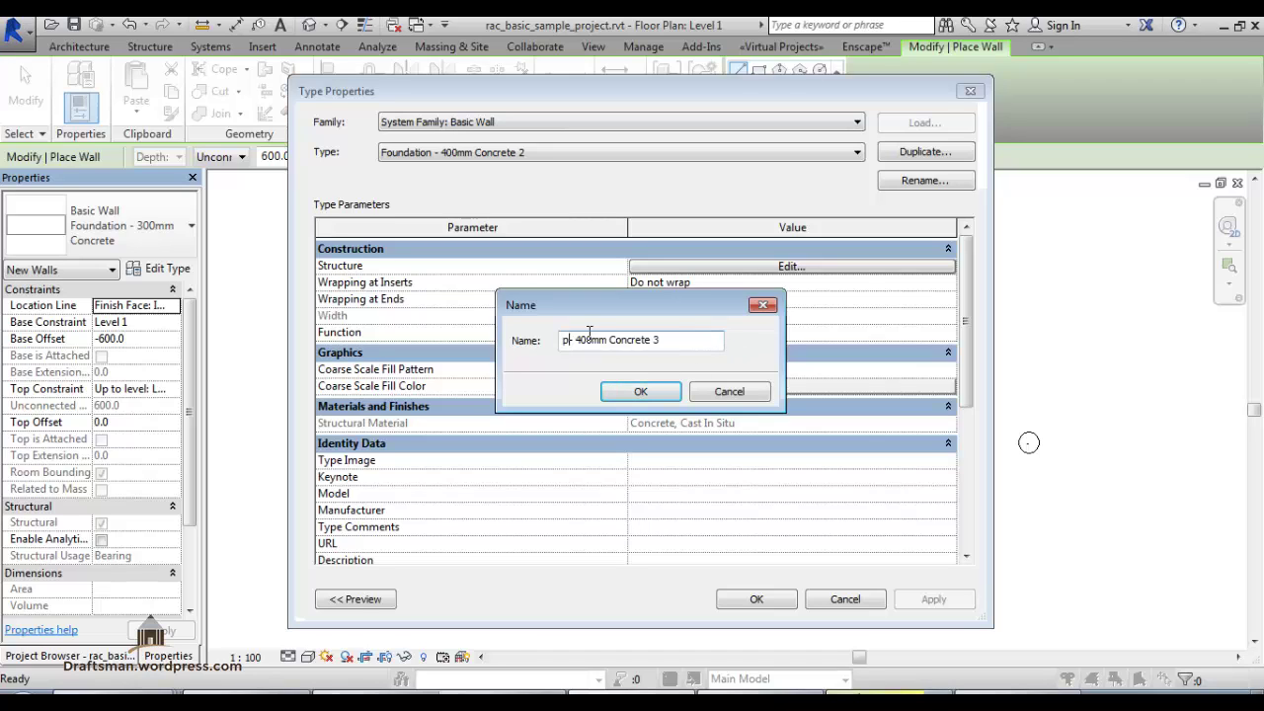
type("laste")
key("Delete")
type("r - ")
type("1")
type("5")
left_click(641, 392)
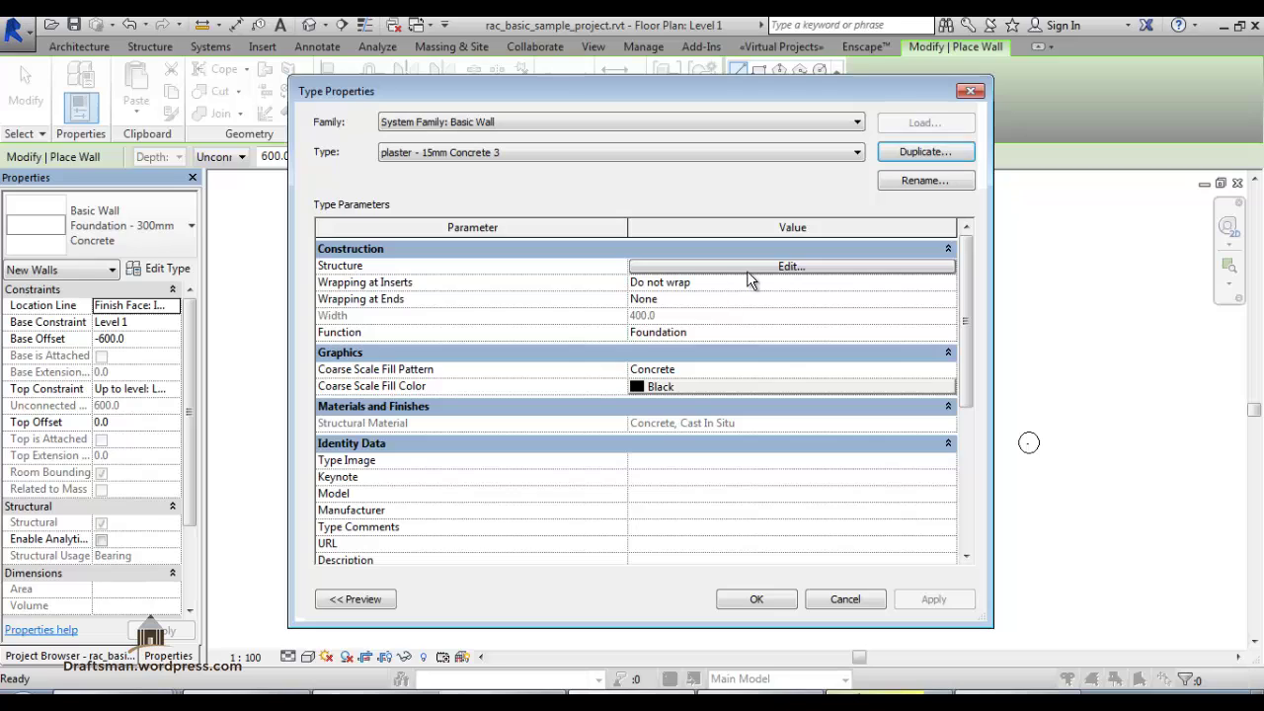
- Set the new type's structure layer thickness to 15
left_click(747, 268)
left_click(701, 264)
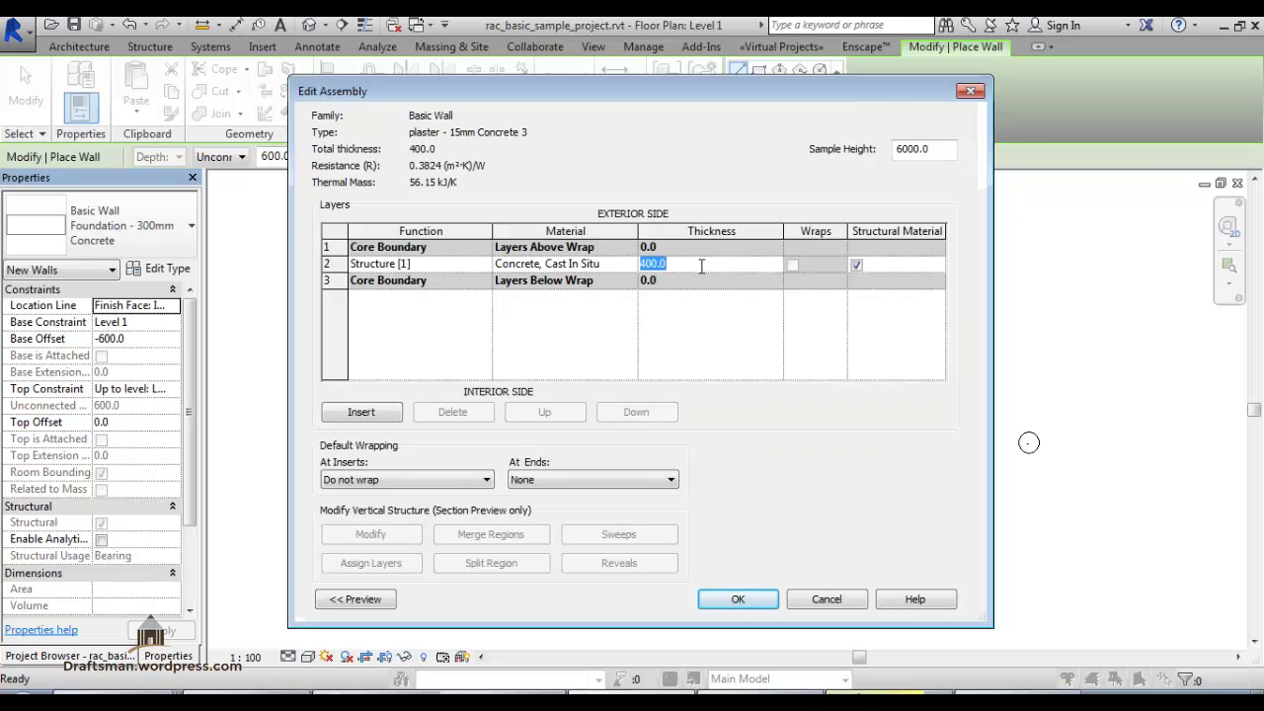
type("15")
left_click(604, 262)
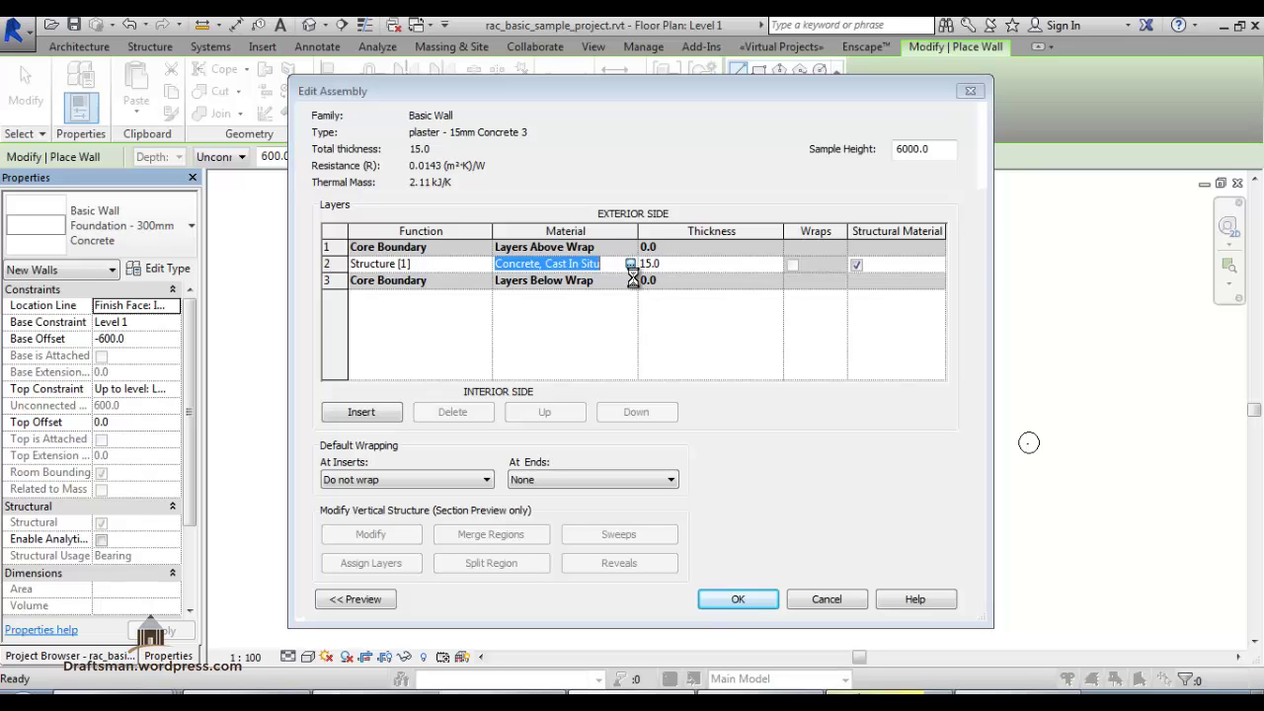
- Open the structure layer's Material Browser, try a 'plaser' search, then open the category list
left_click(630, 264)
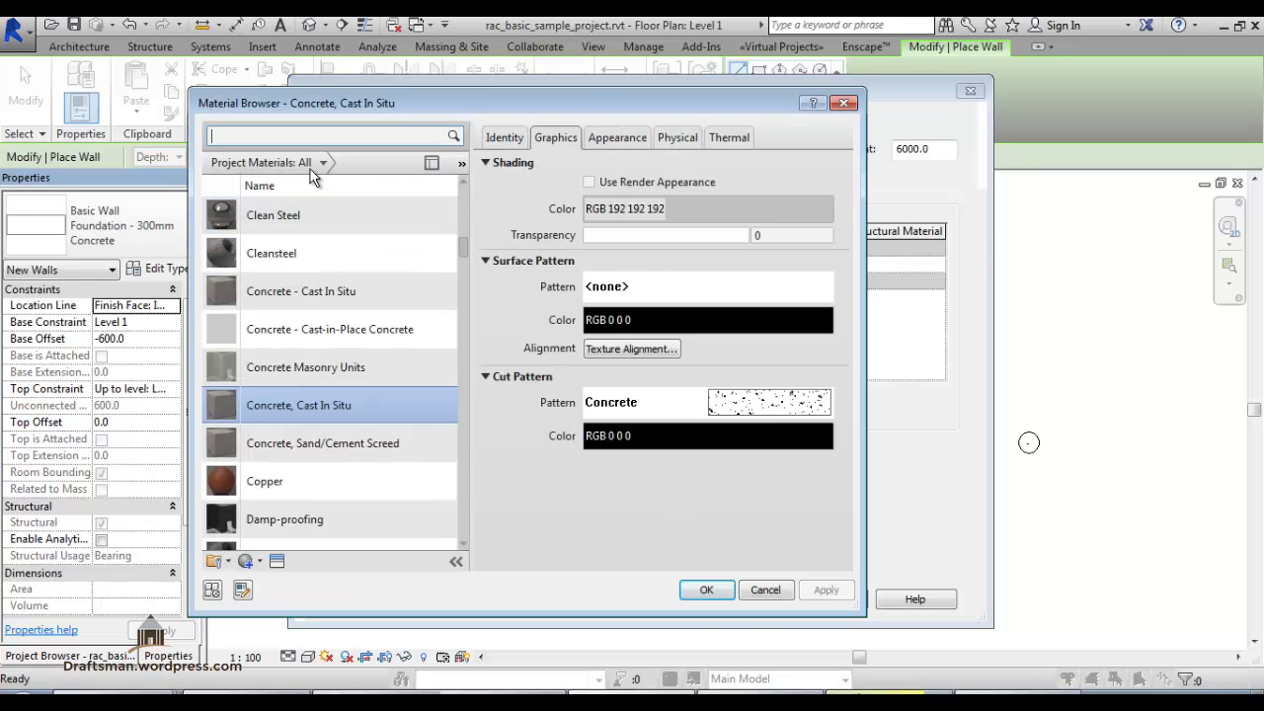
type("plase")
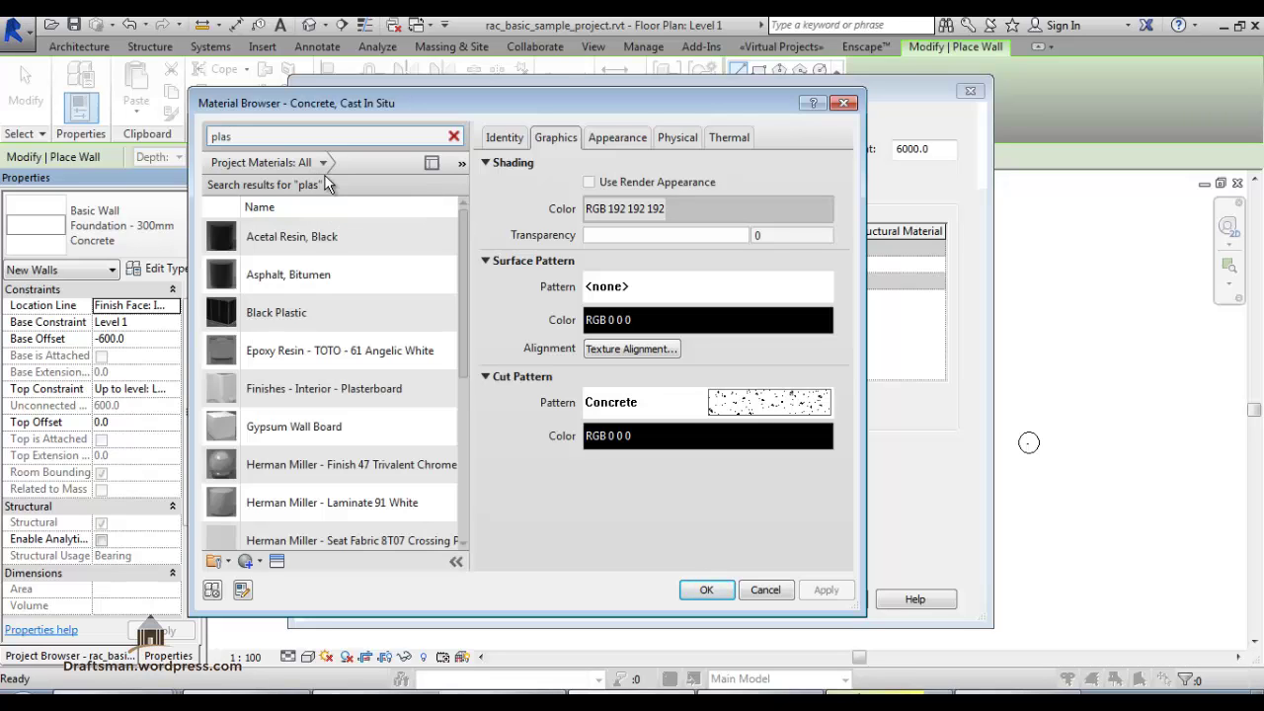
type("r")
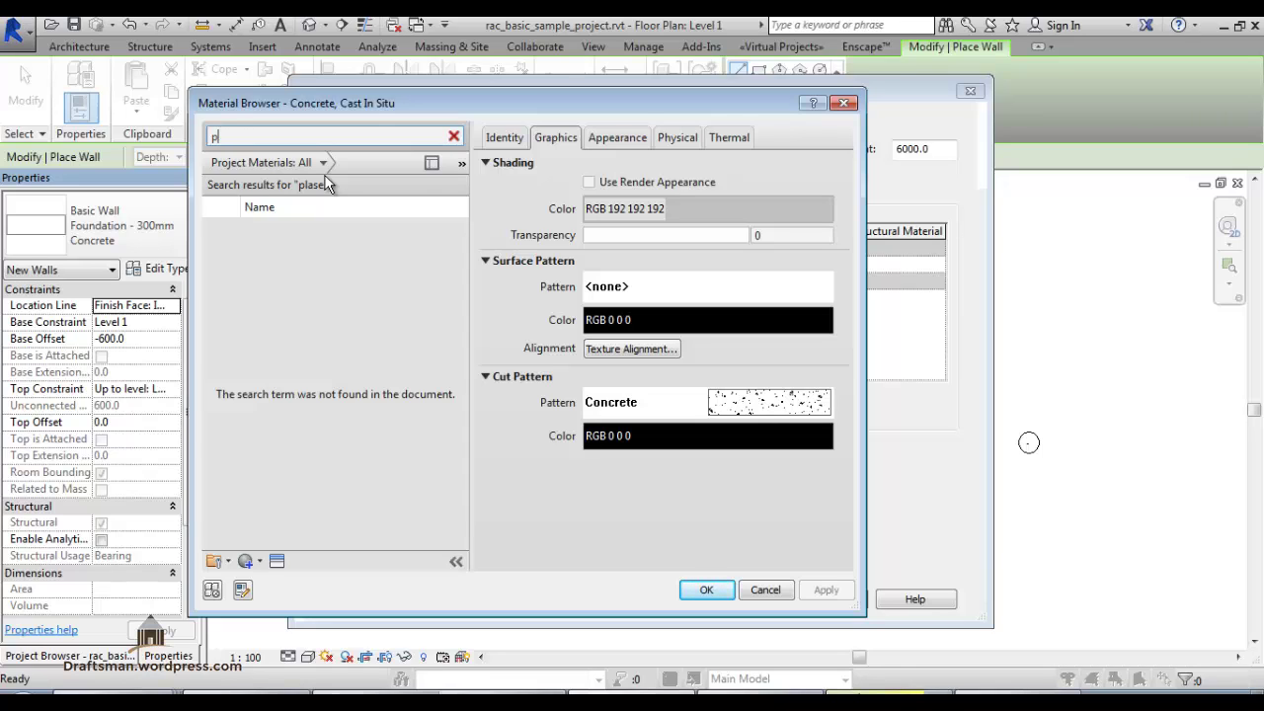
key("BackSpace")
left_click(323, 163)
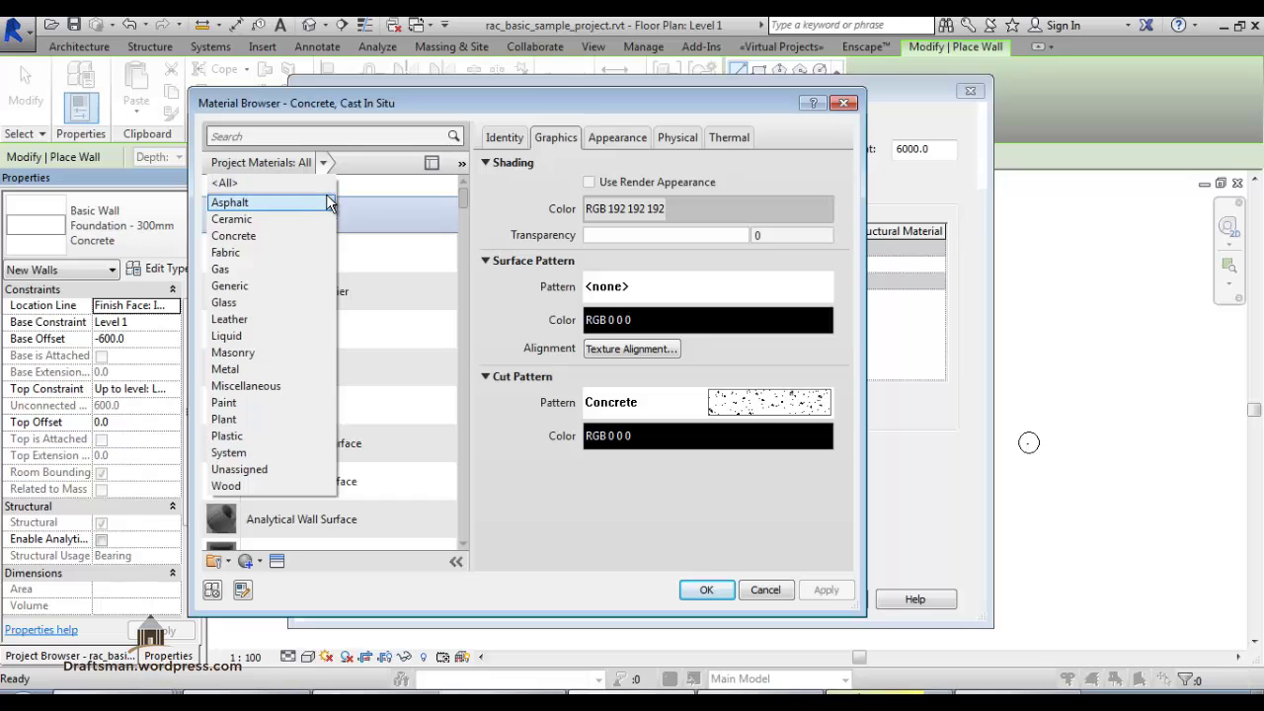
- Filter to Paint and duplicate Glass - Aalto - White Paint as a new material named plaster
left_click(267, 403)
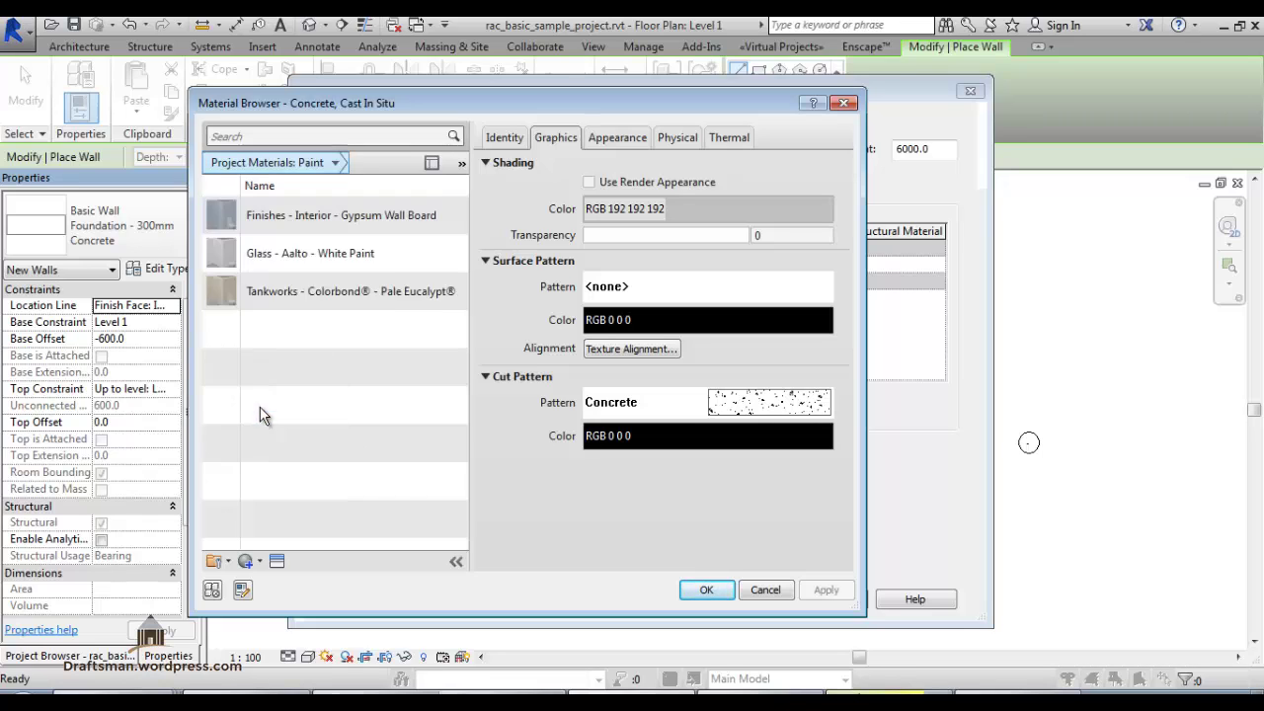
left_click(302, 252)
right_click(302, 252)
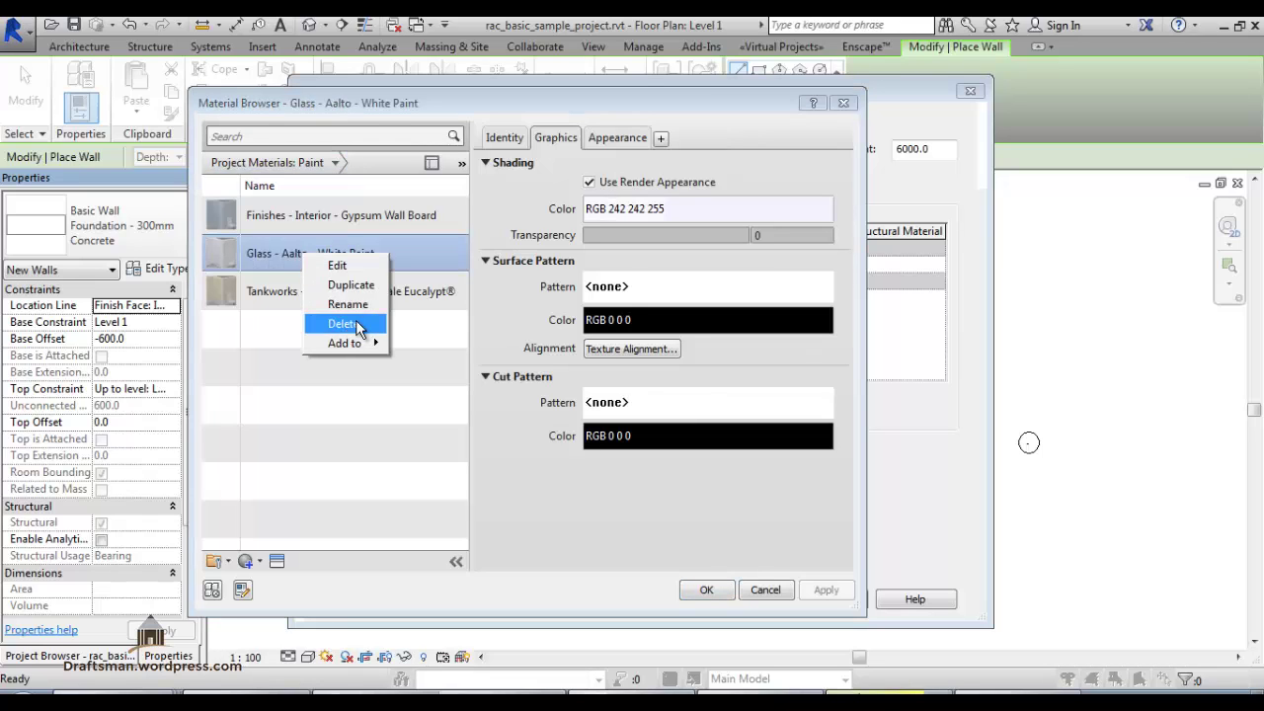
left_click(365, 286)
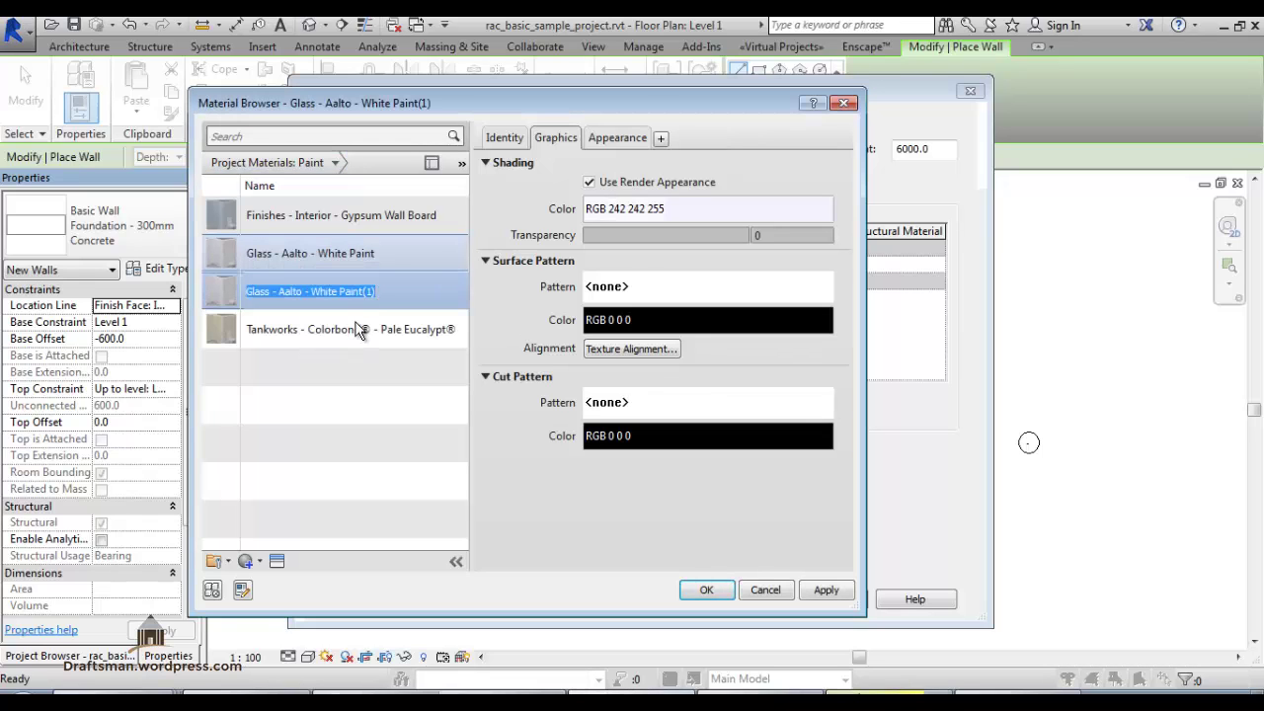
type("plaster")
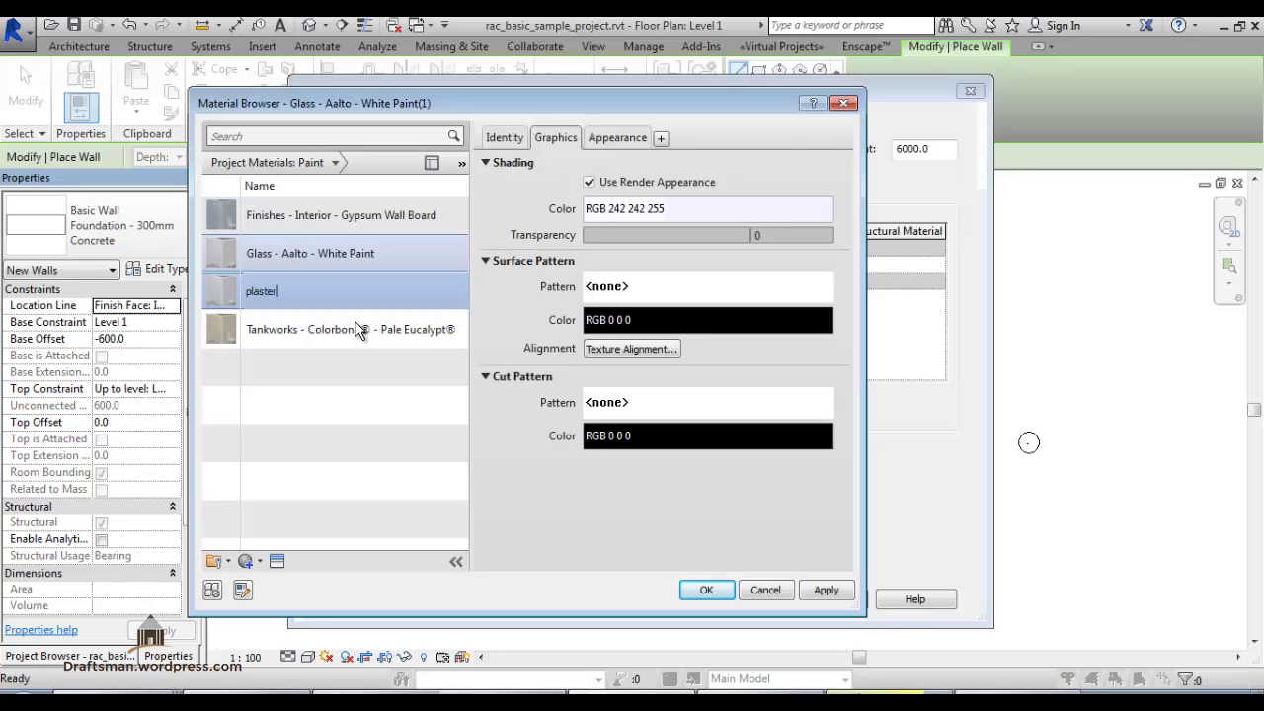
left_click(284, 324)
left_click(287, 298)
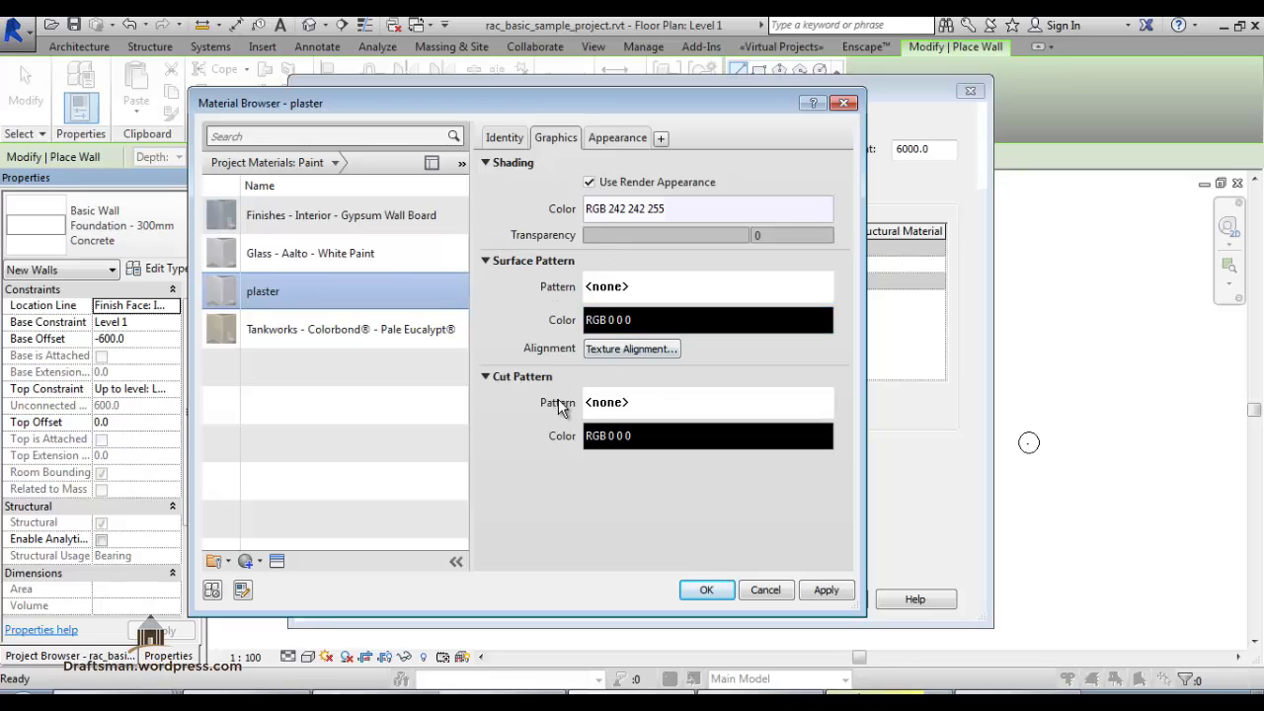
left_click(612, 143)
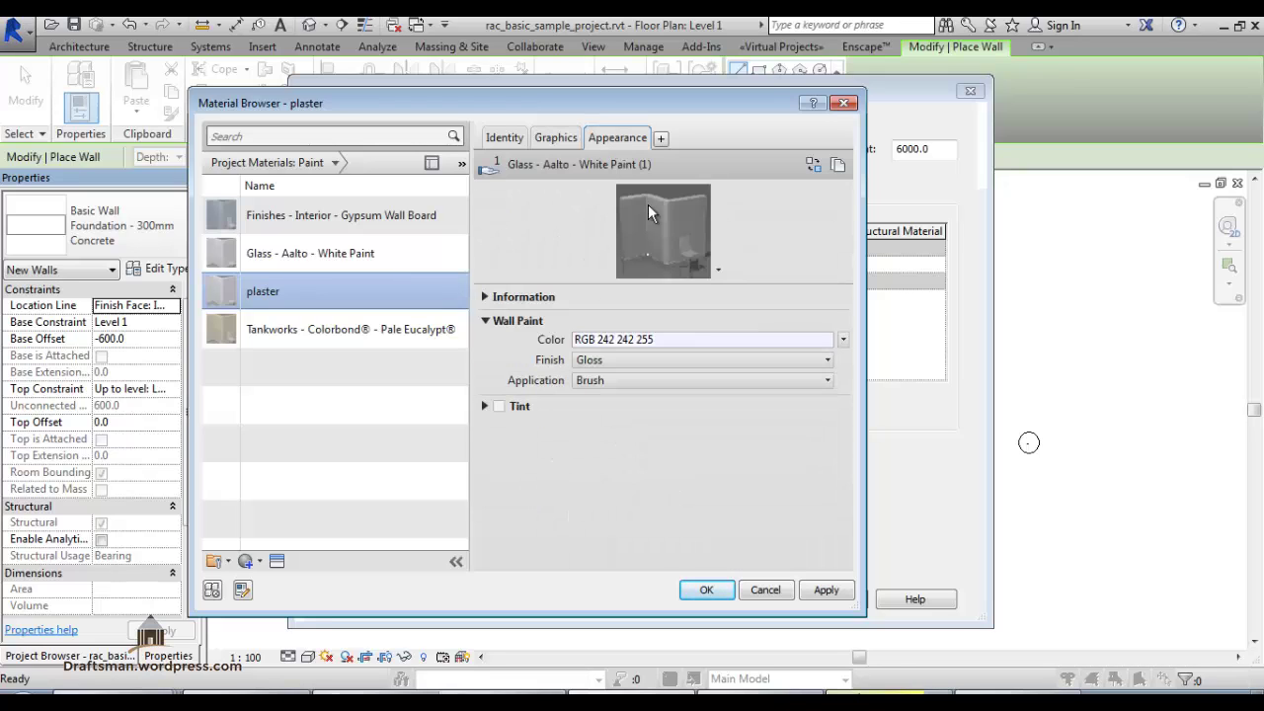
- Assign plaster to the structure layer and accept the plaster - 15mm Concrete 3 type
left_click(709, 591)
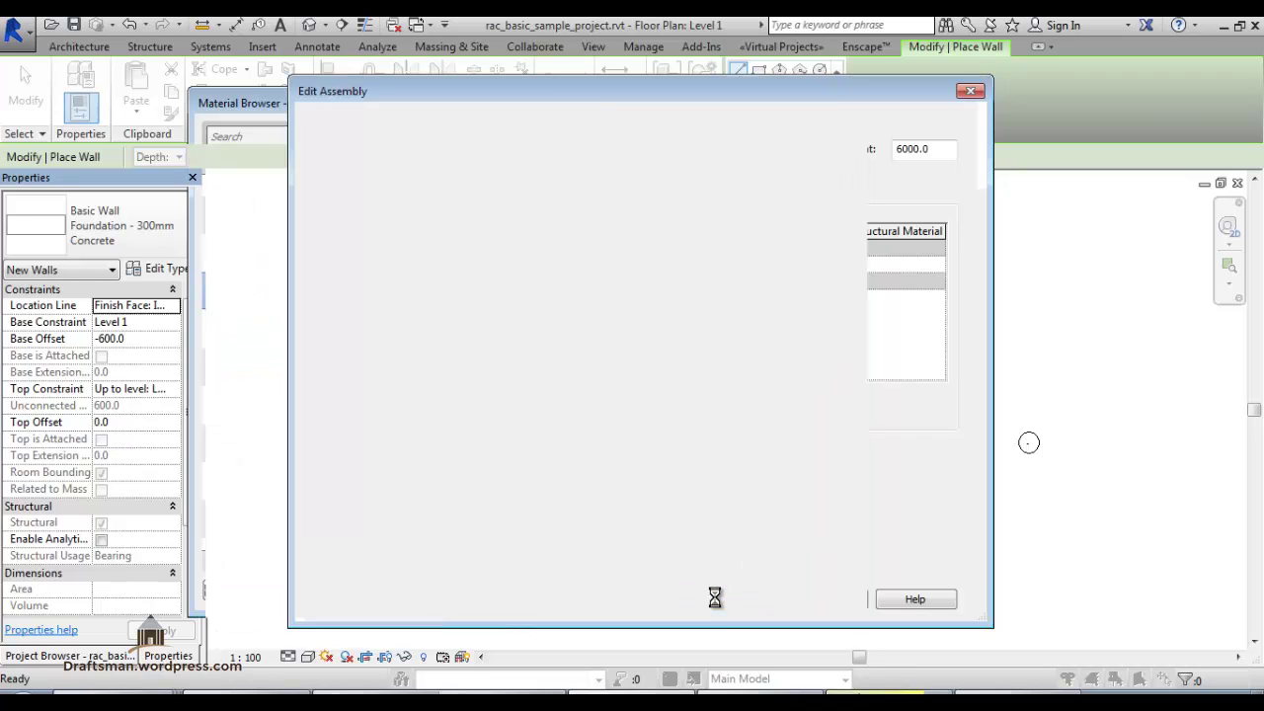
left_click(718, 603)
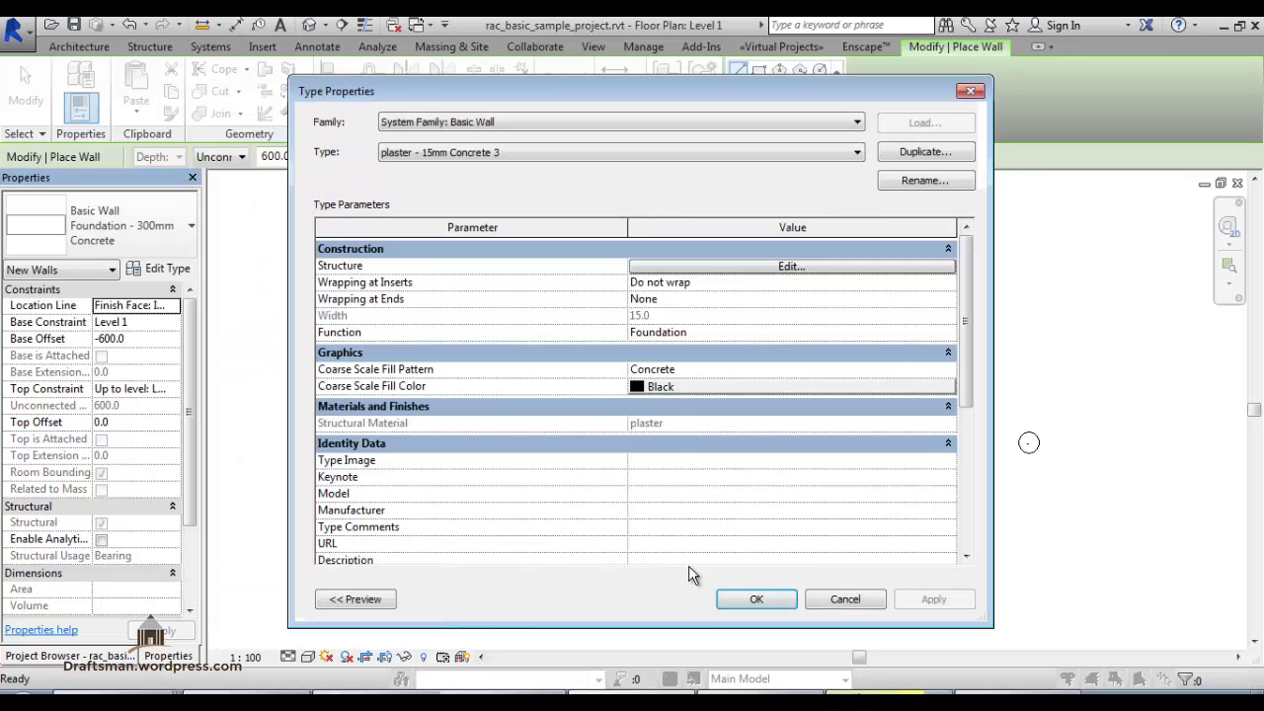
left_click(730, 602)
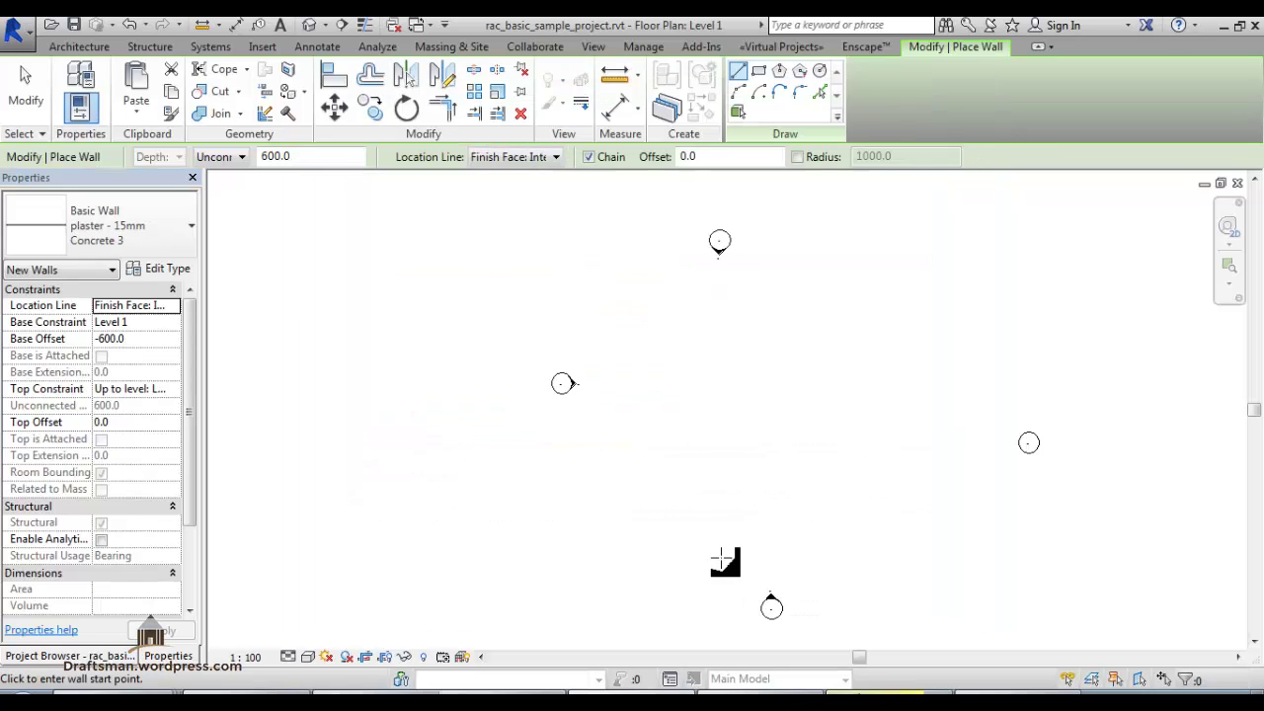
left_click(81, 48)
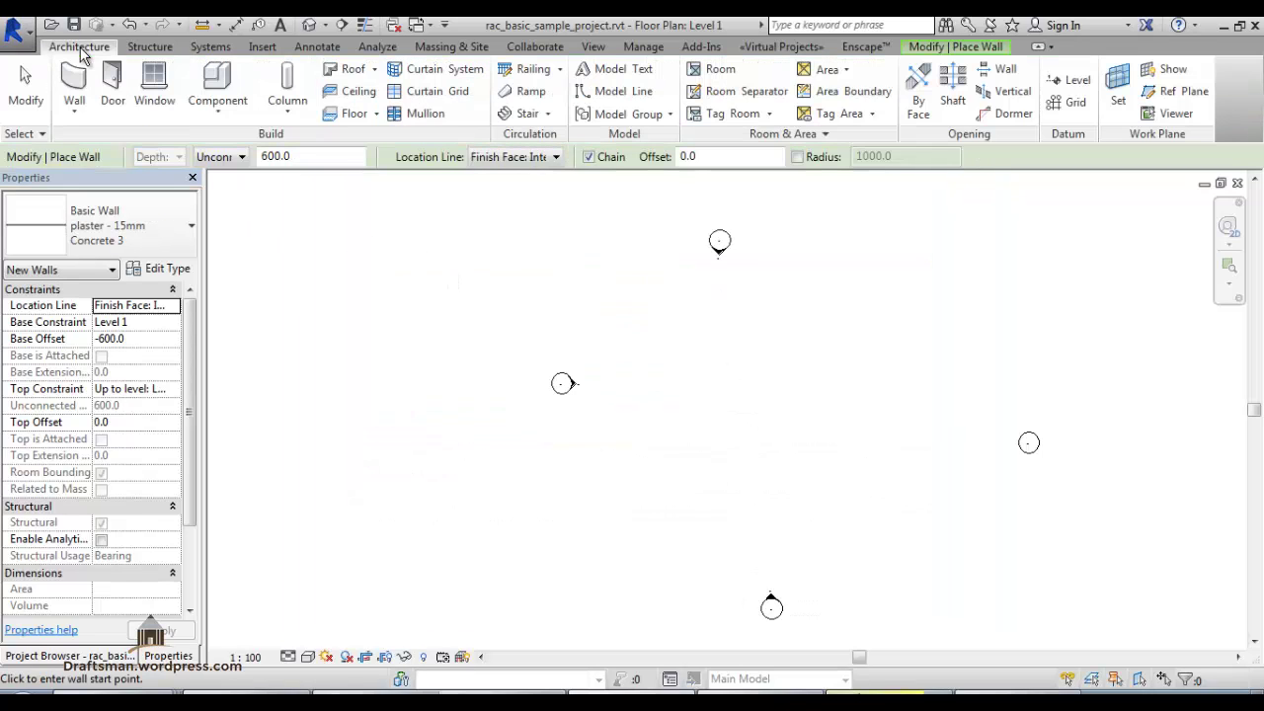